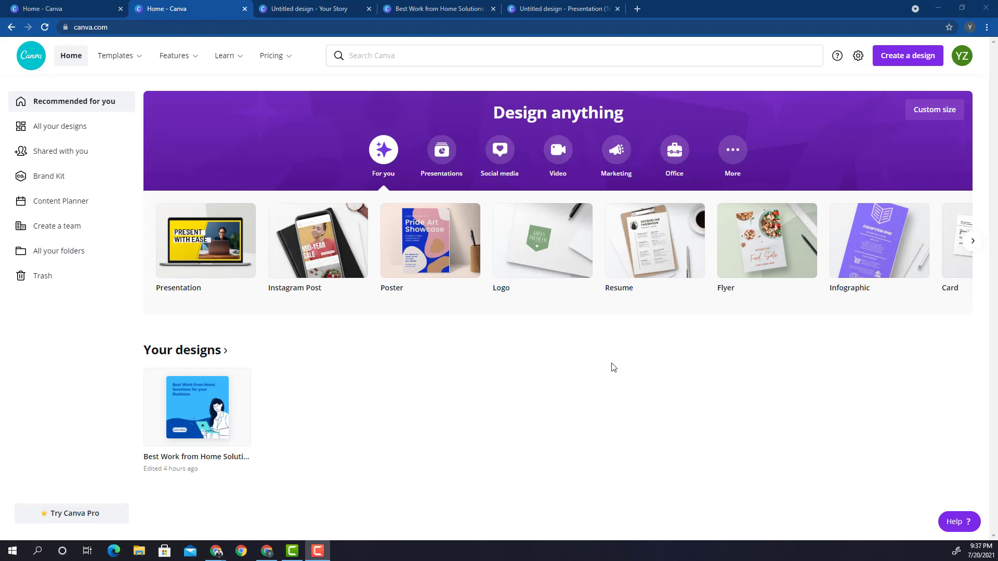
Step: Create a new Instagram Post design and place a circular frame on the blank page
{"action": "left_click", "coordinate": [901, 62]}
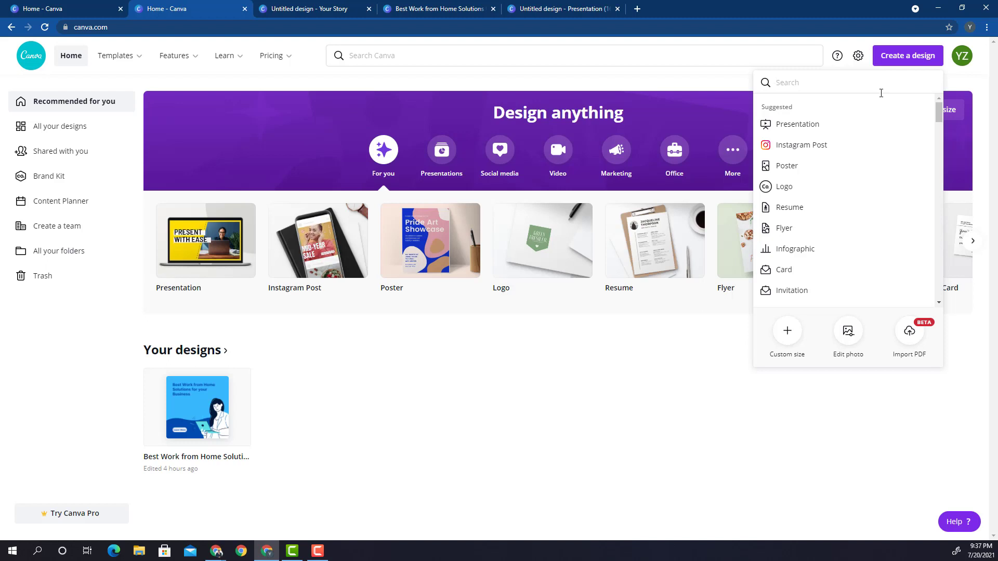
{"action": "left_click", "coordinate": [853, 151]}
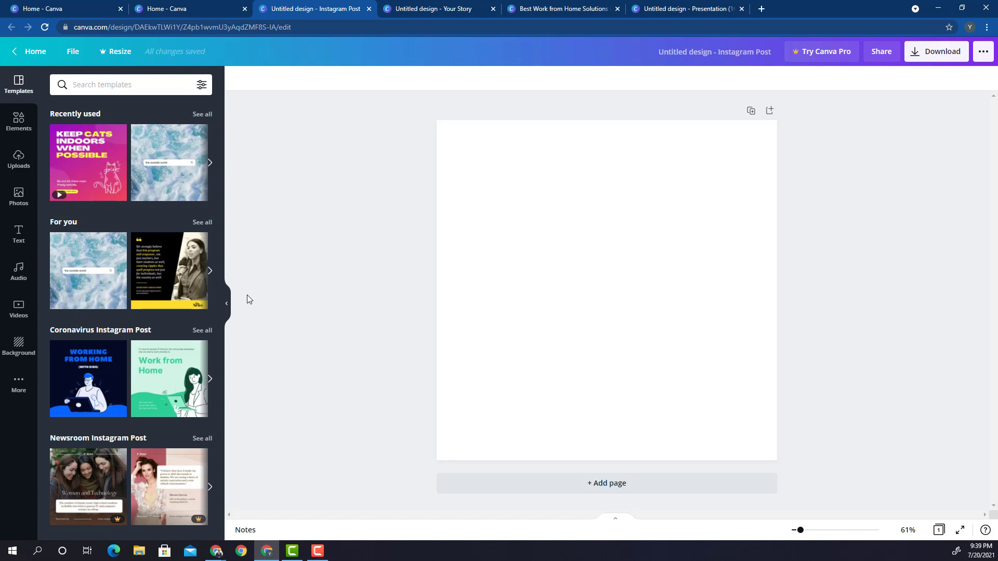
{"action": "left_click", "coordinate": [19, 121]}
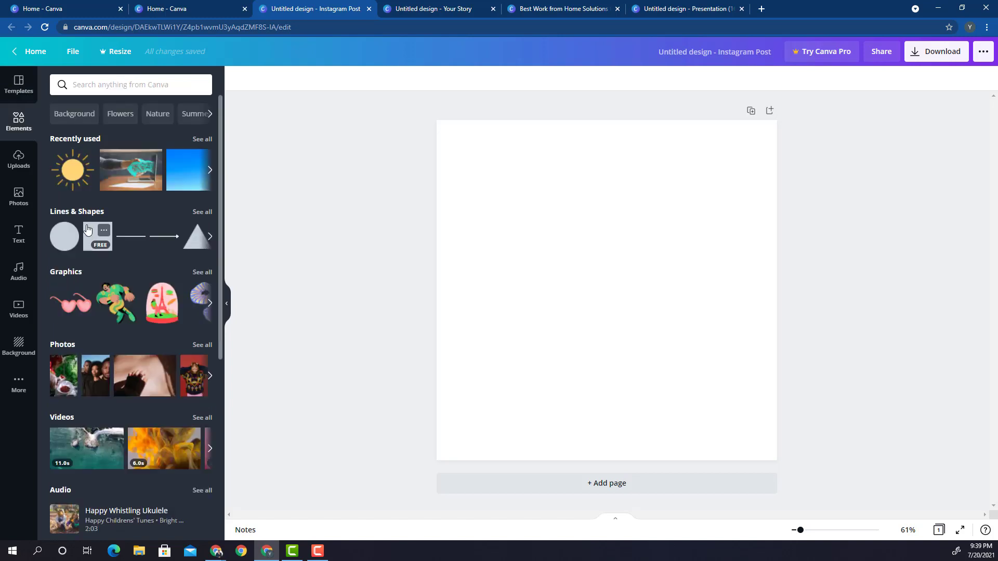
{"action": "scroll", "coordinate": [87, 227], "scroll_direction": "down", "scroll_amount": 6}
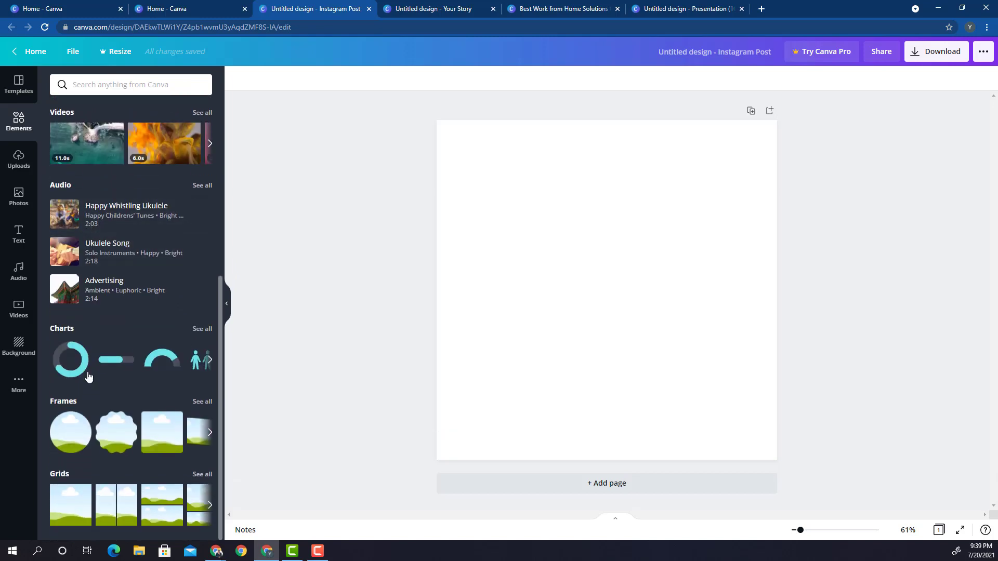
{"action": "left_click_drag", "start_coordinate": [76, 434], "coordinate": [567, 255]}
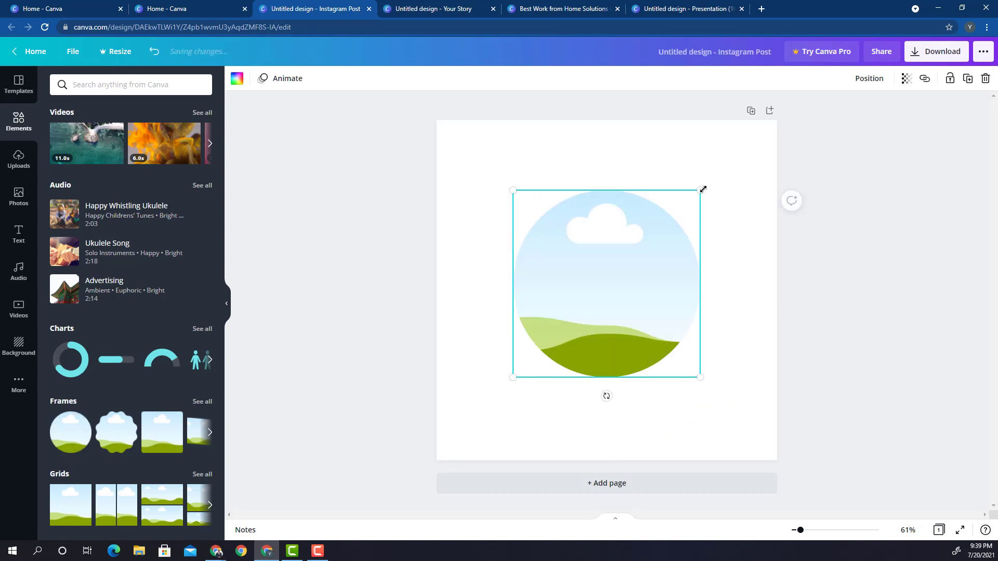
Step: Enlarge the circular frame to about 1,136 by 1,136 and move it so about half runs off the page's right edge
{"action": "left_click_drag", "start_coordinate": [700, 190], "coordinate": [825, 125]}
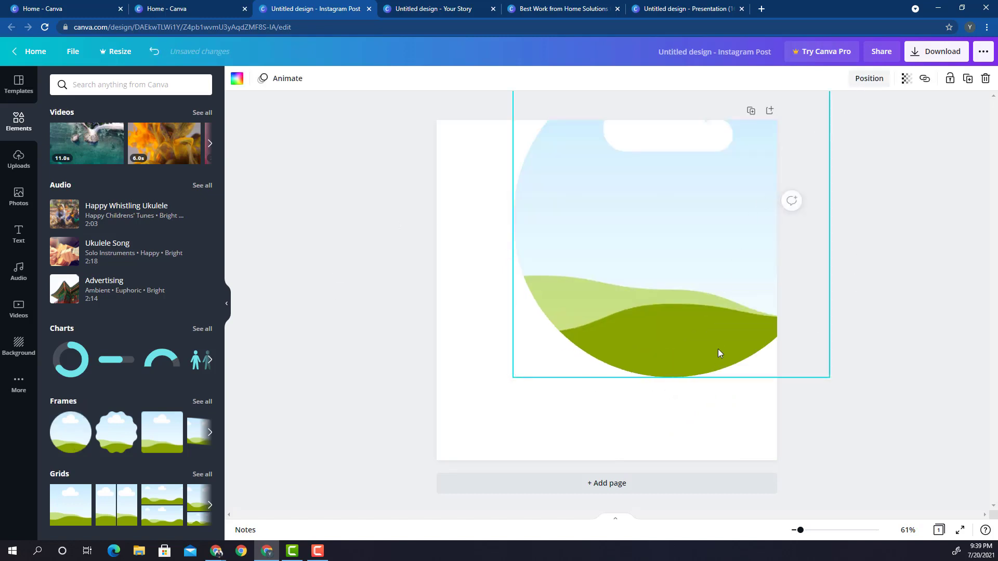
{"action": "left_click_drag", "start_coordinate": [684, 337], "coordinate": [624, 385]}
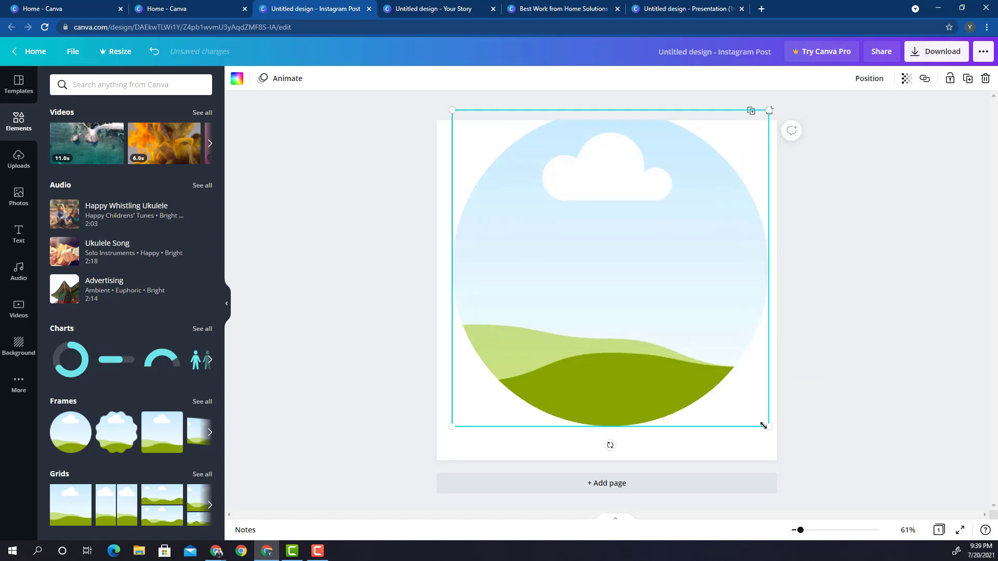
{"action": "left_click_drag", "start_coordinate": [760, 423], "coordinate": [850, 423]}
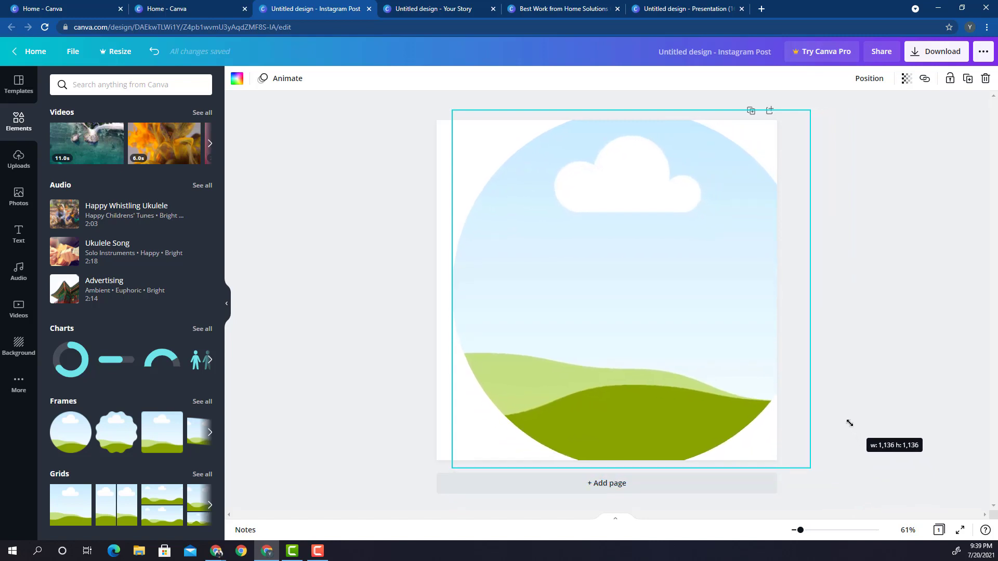
{"action": "left_click_drag", "start_coordinate": [664, 369], "coordinate": [803, 365]}
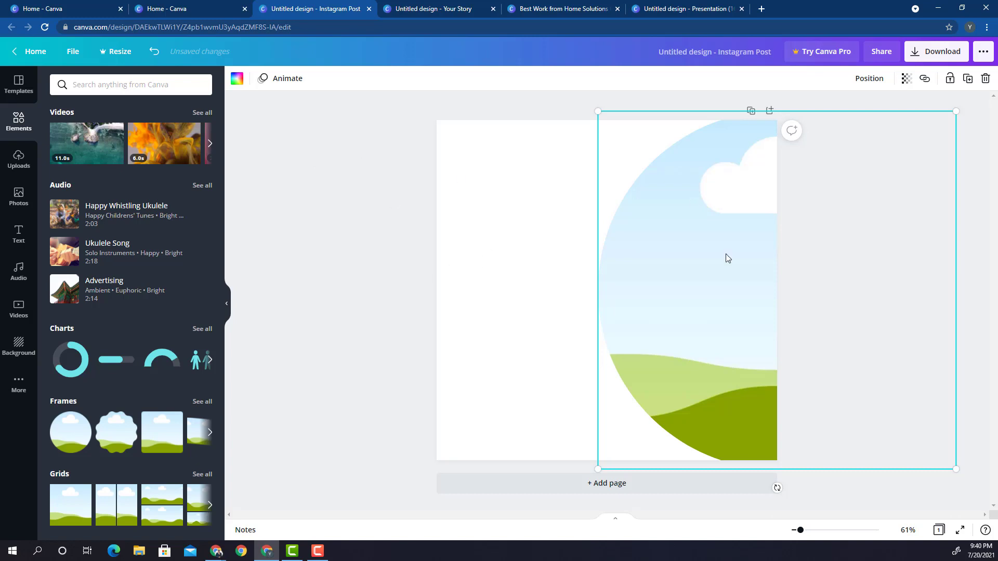
{"action": "left_click", "coordinate": [316, 241]}
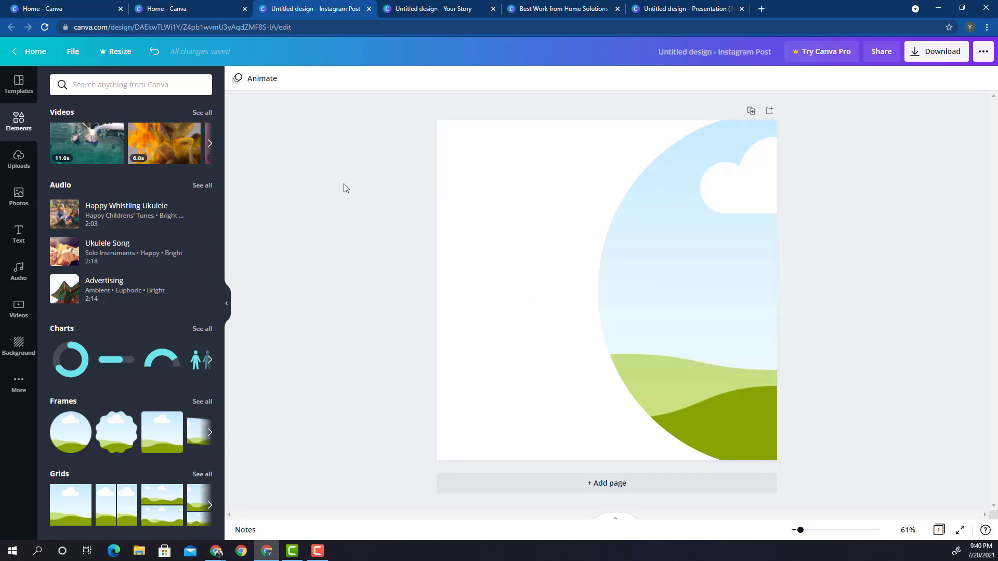
Step: Set the page background to the dark blue default color
{"action": "left_click", "coordinate": [491, 189]}
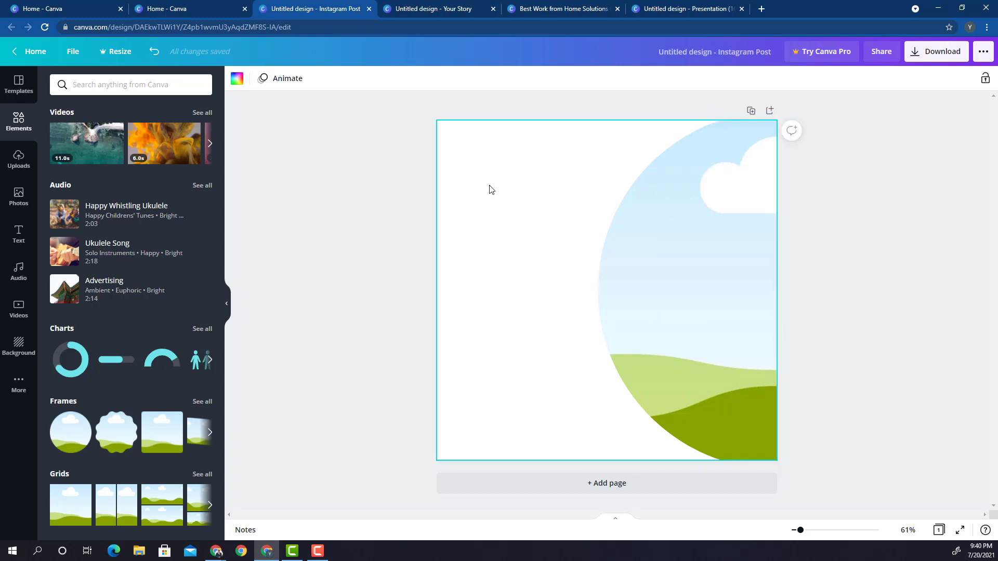
{"action": "left_click", "coordinate": [233, 80]}
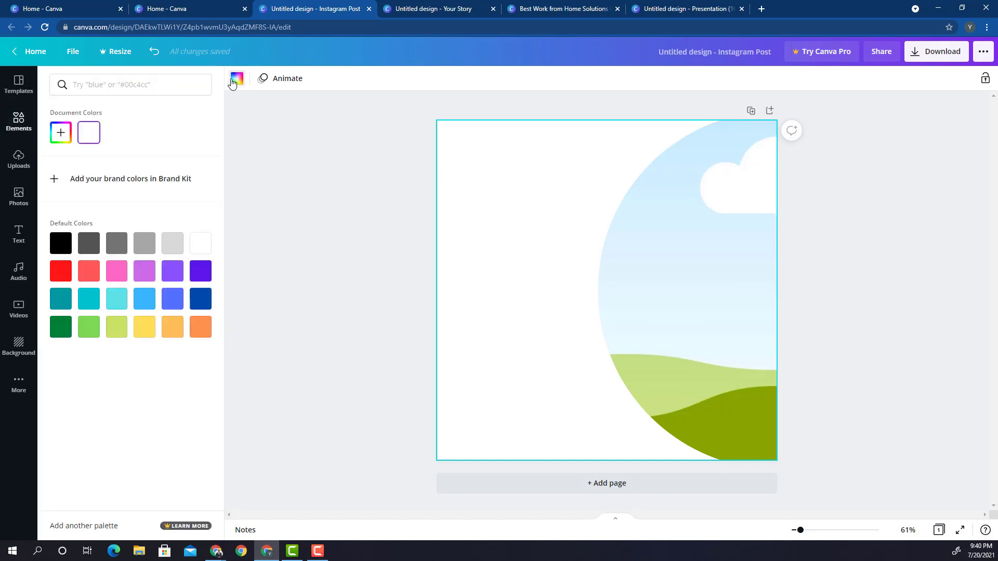
{"action": "left_click", "coordinate": [202, 298]}
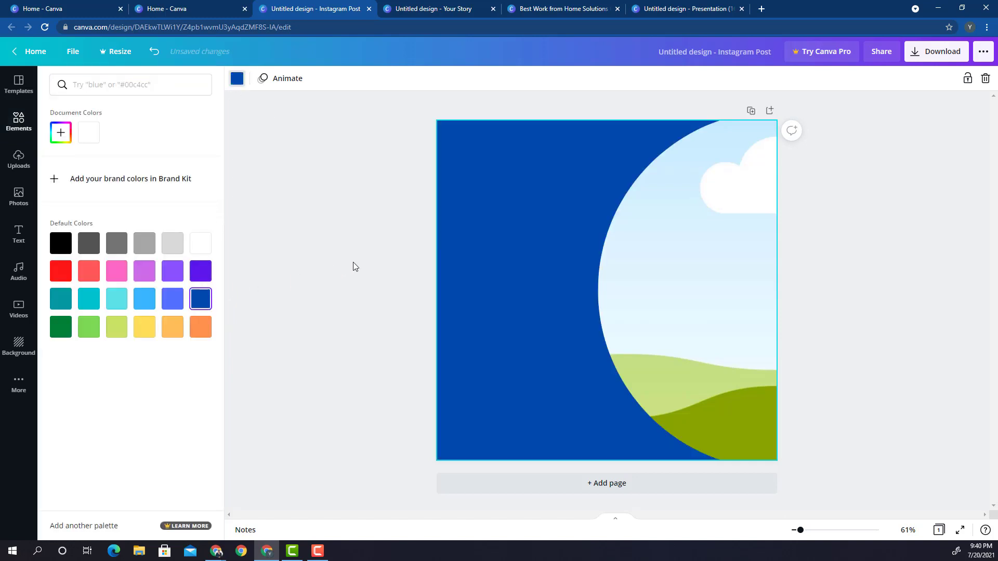
{"action": "left_click", "coordinate": [313, 215]}
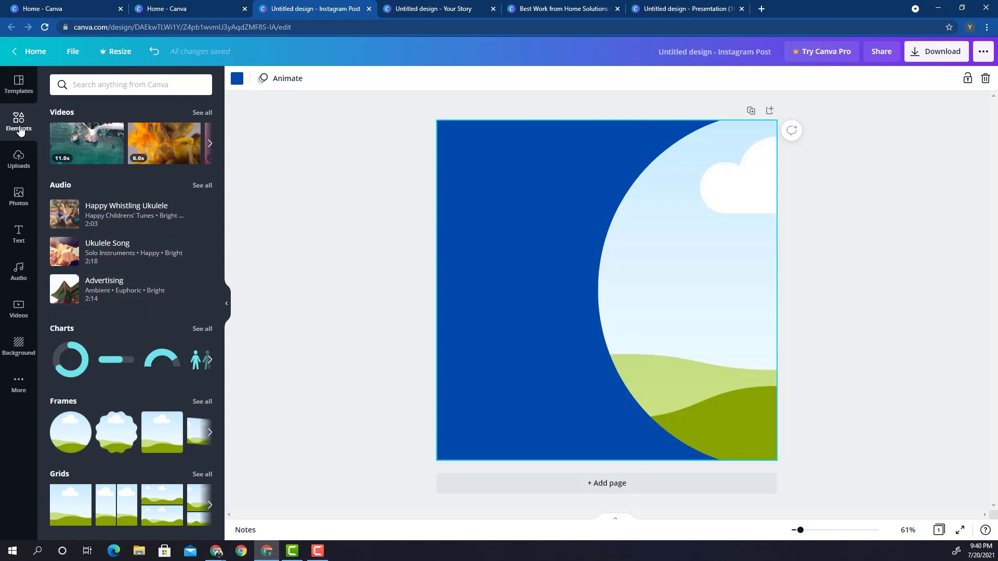
Step: Add a circle shape to the page and color it light orange
{"action": "scroll", "coordinate": [156, 250], "scroll_direction": "up", "scroll_amount": 6}
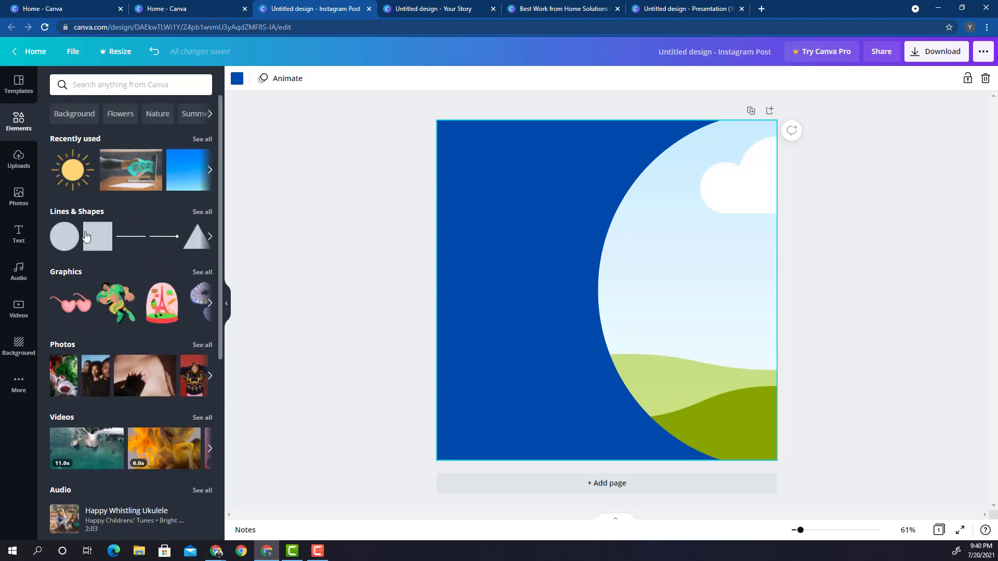
{"action": "left_click_drag", "start_coordinate": [63, 242], "coordinate": [489, 210]}
{"action": "left_click_drag", "start_coordinate": [490, 210], "coordinate": [490, 210]}
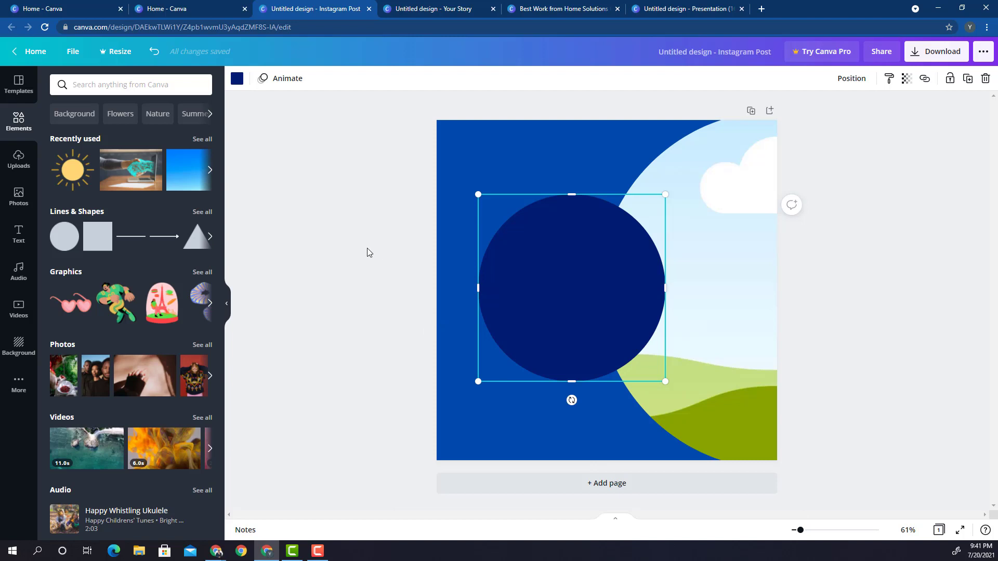
{"action": "left_click", "coordinate": [237, 79]}
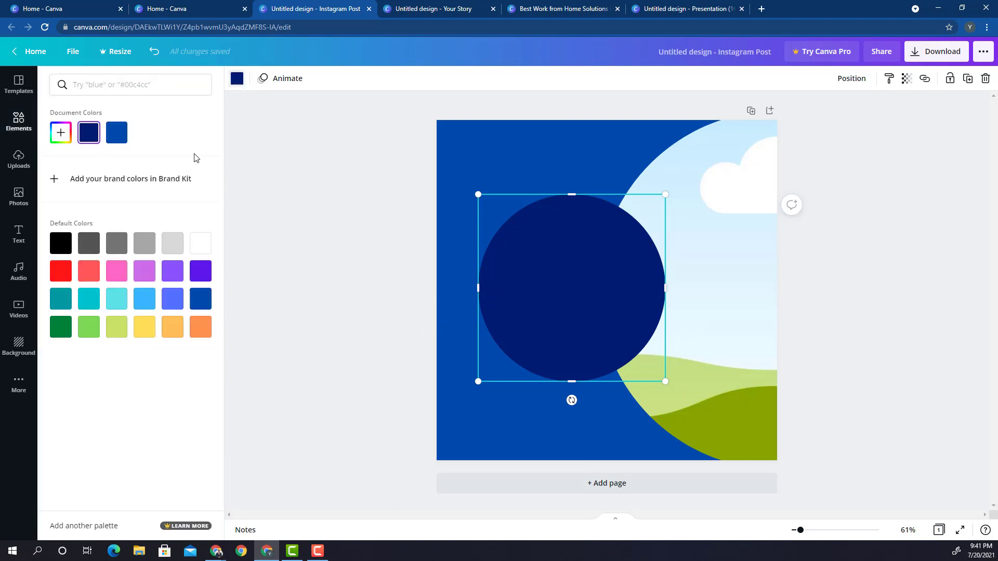
{"action": "left_click", "coordinate": [171, 331]}
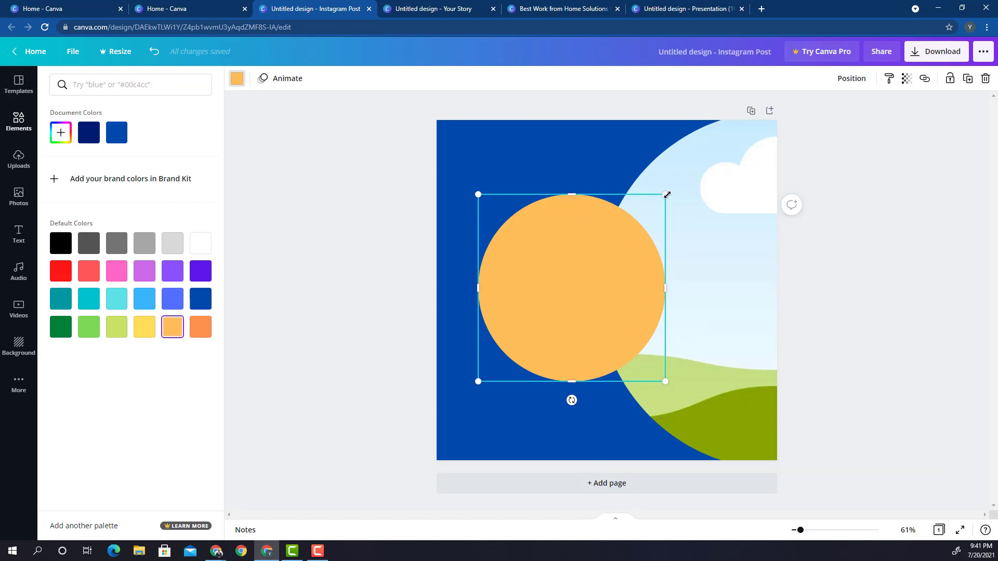
Step: Enlarge the orange circle beyond the frame's size and move it over the frame, slightly past the frame's left edge
{"action": "left_click_drag", "start_coordinate": [750, 158], "coordinate": [930, 92]}
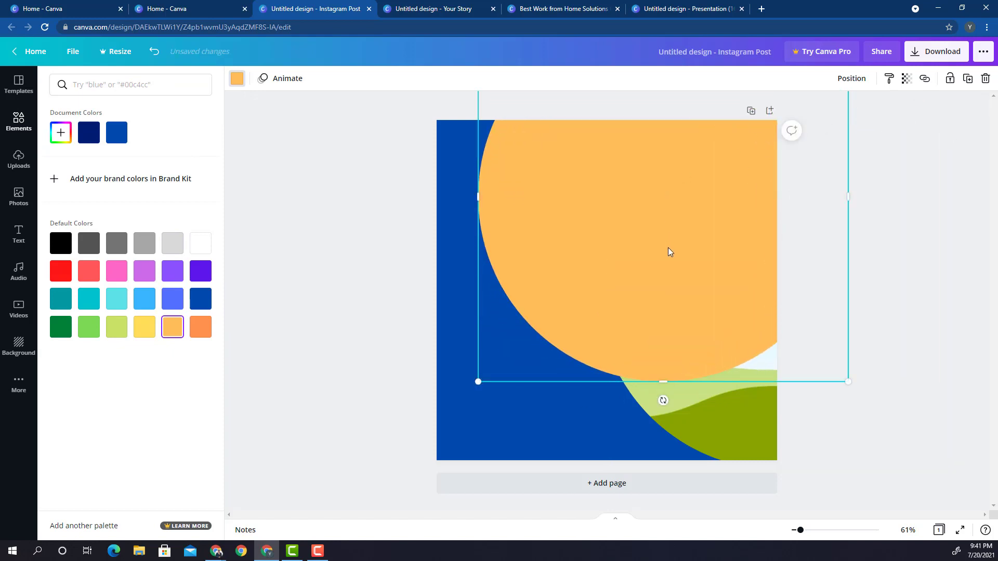
{"action": "left_click_drag", "start_coordinate": [669, 212], "coordinate": [739, 287]}
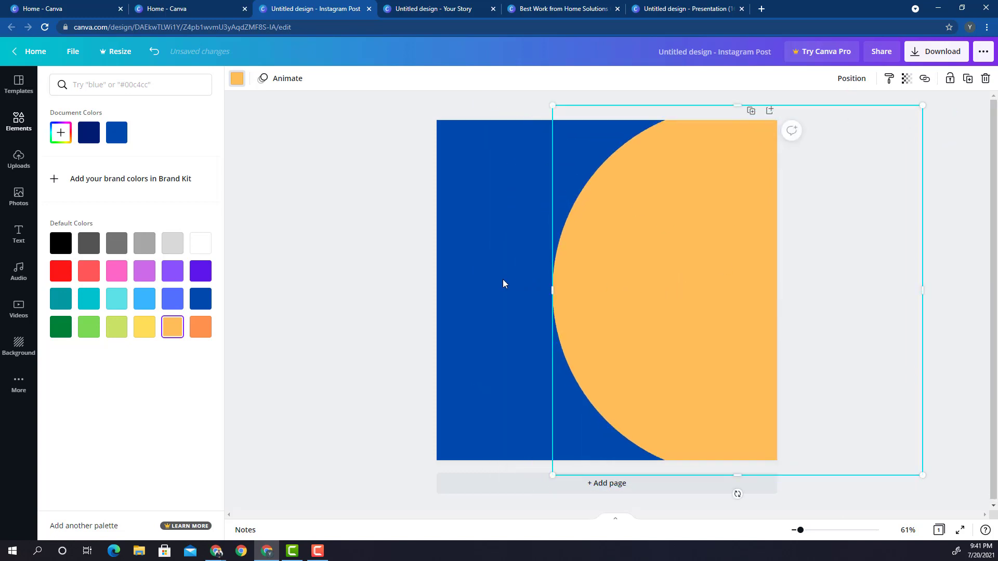
{"action": "left_click_drag", "start_coordinate": [645, 285], "coordinate": [494, 278]}
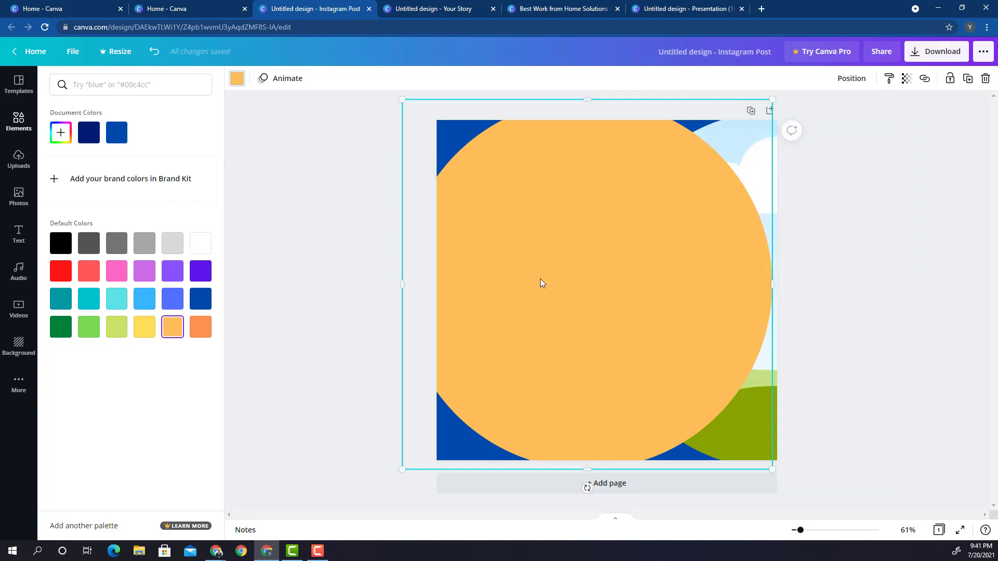
{"action": "left_click_drag", "start_coordinate": [654, 274], "coordinate": [834, 260]}
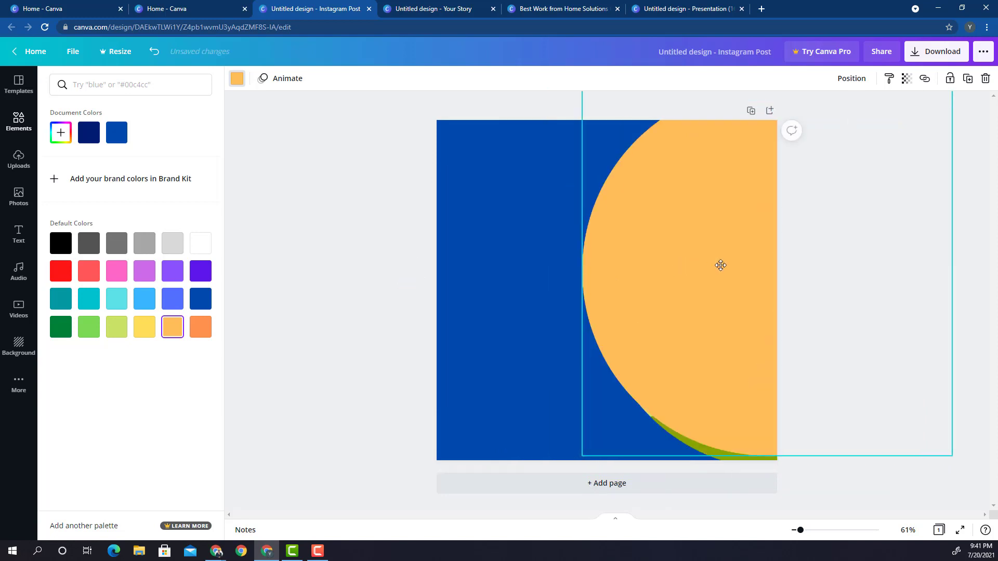
Step: Send the orange circle behind the frame and shift it down to form a crescent along the frame's lower-left edge
{"action": "left_click", "coordinate": [850, 79]}
{"action": "left_click", "coordinate": [812, 110]}
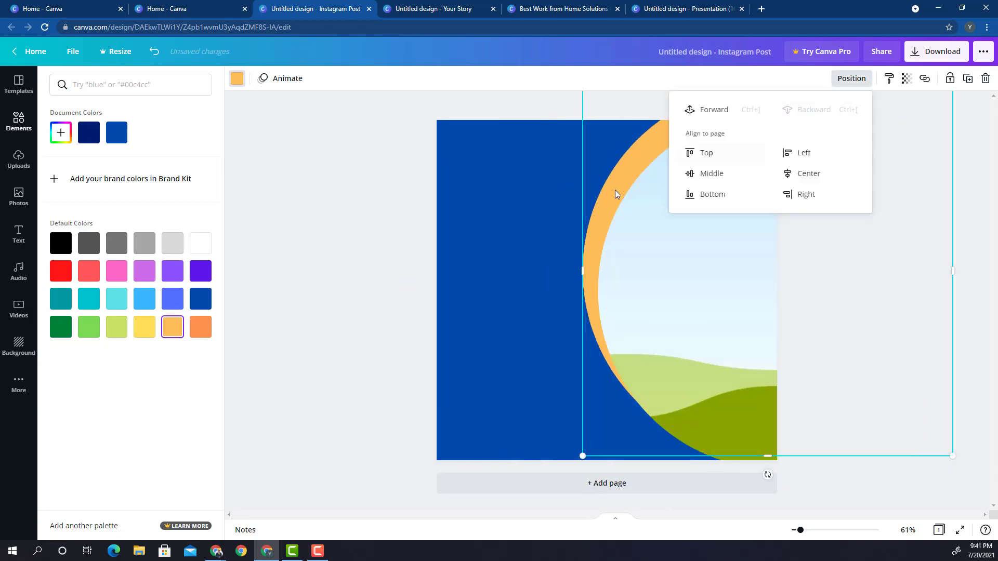
{"action": "left_click", "coordinate": [510, 187]}
{"action": "left_click", "coordinate": [377, 171]}
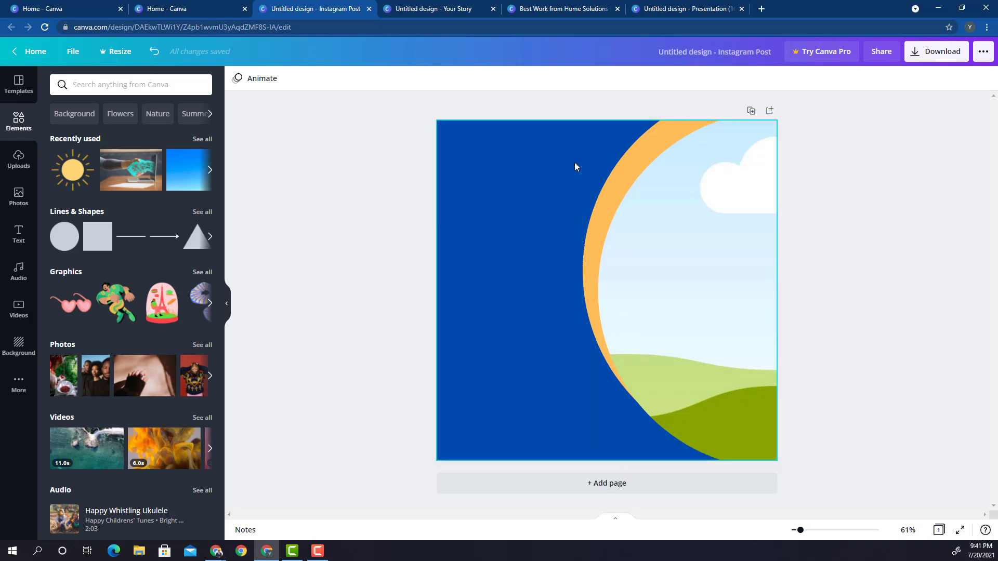
{"action": "left_click_drag", "start_coordinate": [587, 160], "coordinate": [592, 197]}
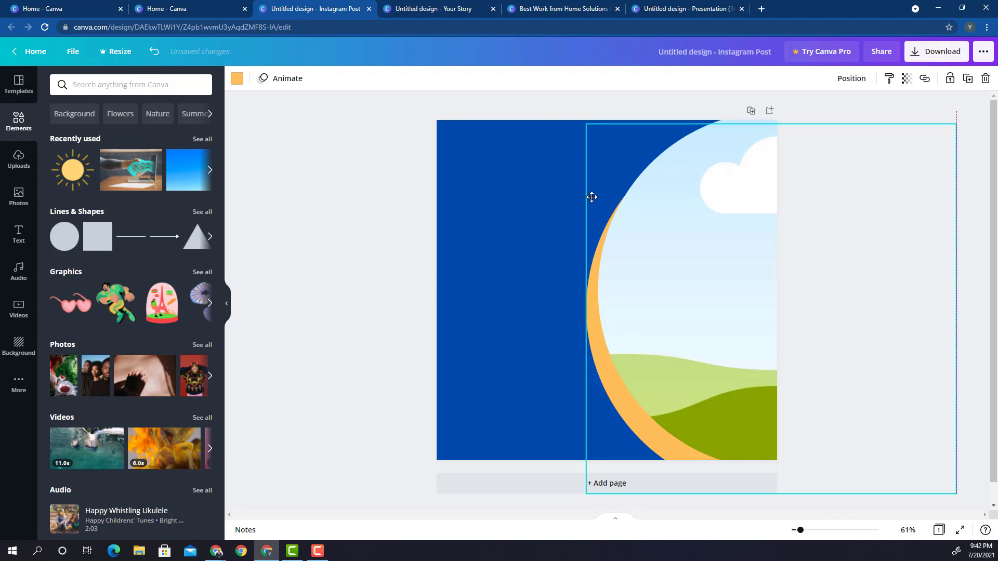
{"action": "left_click", "coordinate": [372, 245]}
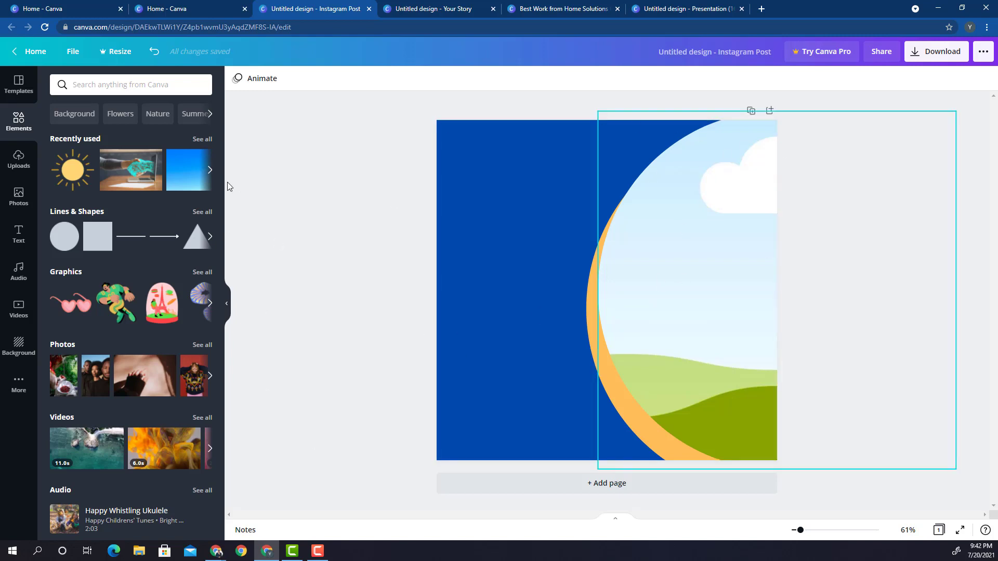
Step: Upload "—Pngtree—super bowl cartoon rugby dot_5712903.png" from the device's Downloads folder and place it on the left part of the page
{"action": "left_click", "coordinate": [18, 84]}
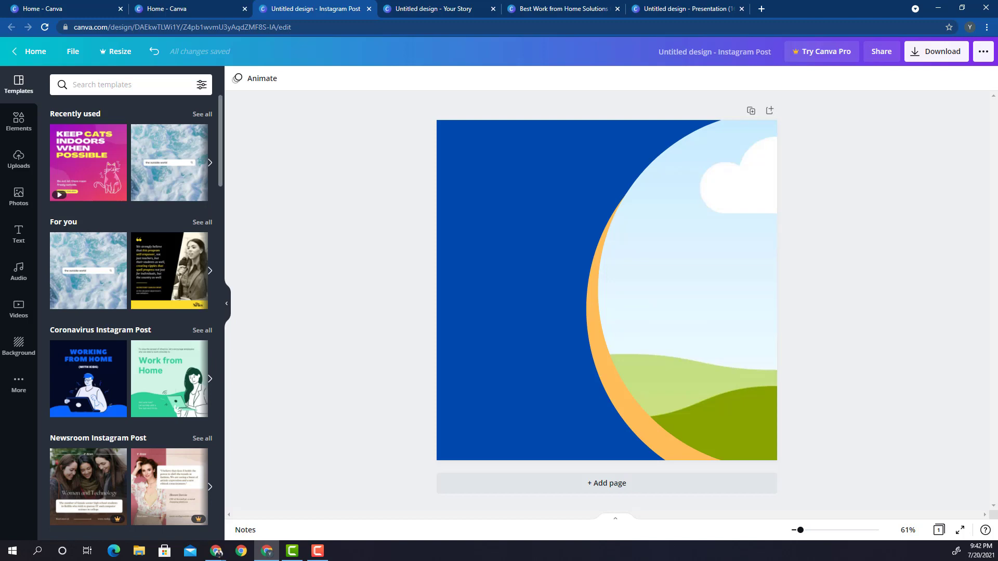
{"action": "left_click", "coordinate": [18, 161]}
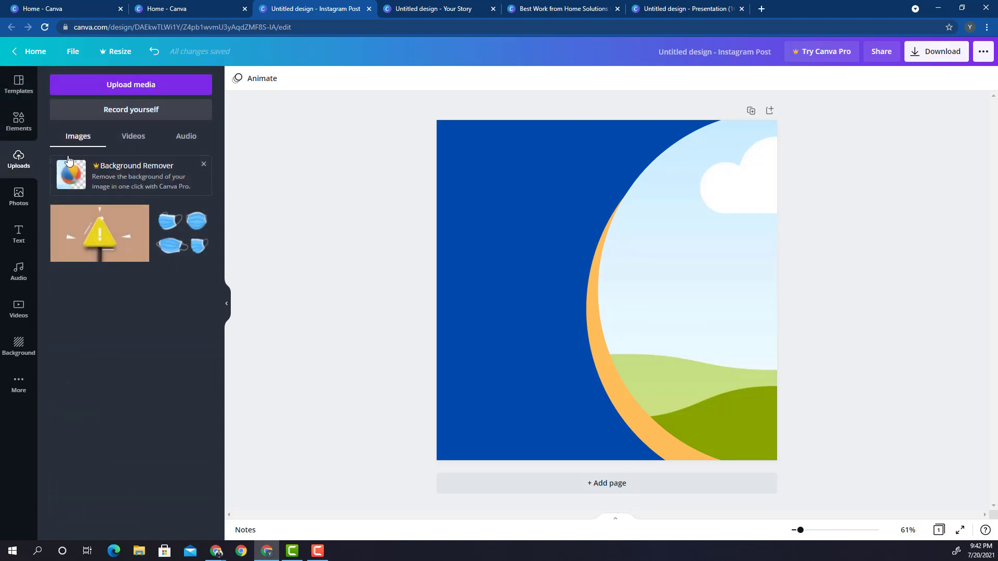
{"action": "left_click", "coordinate": [126, 87]}
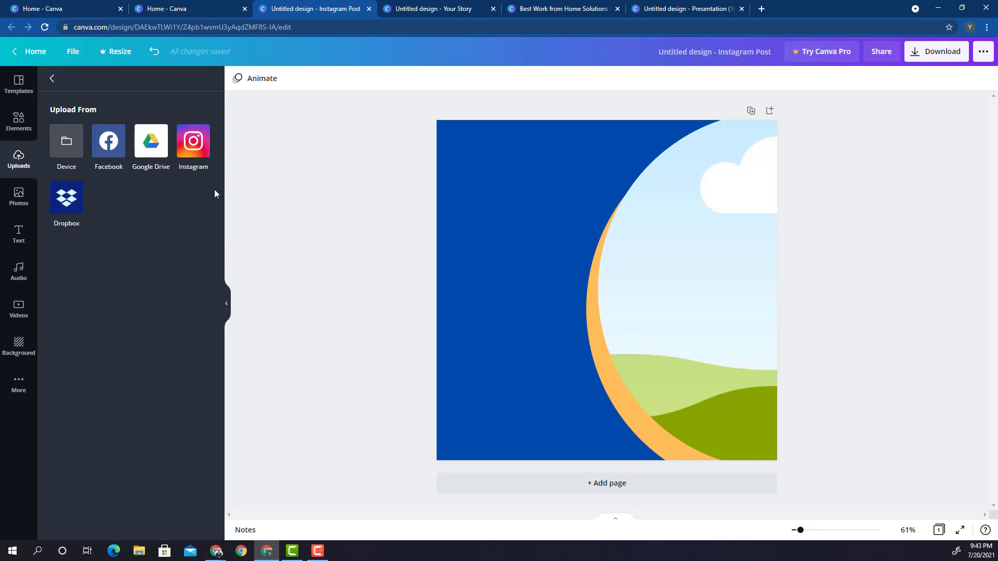
{"action": "left_click", "coordinate": [98, 148]}
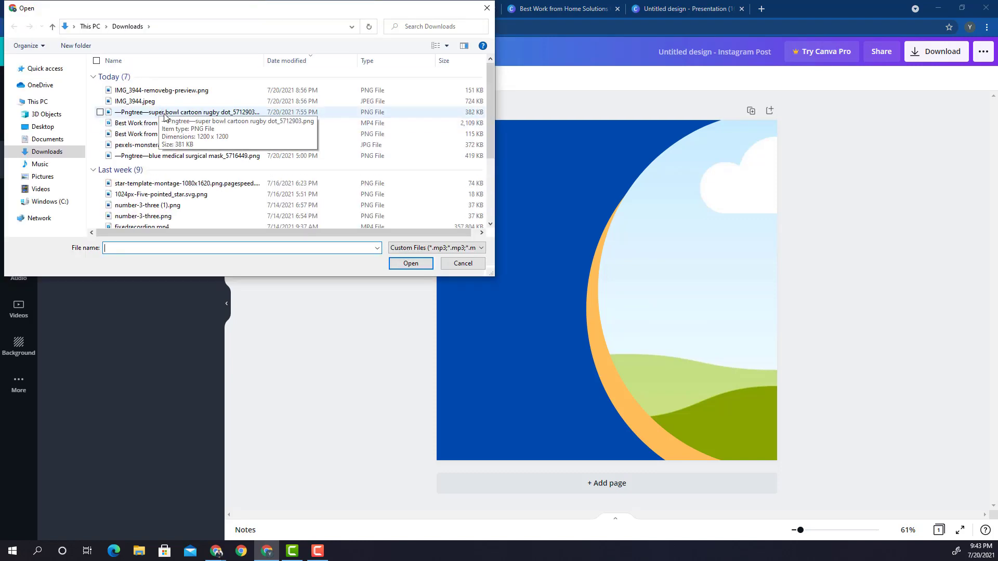
{"action": "scroll", "coordinate": [165, 117], "scroll_direction": "up", "scroll_amount": 3, "text": "ctrl"}
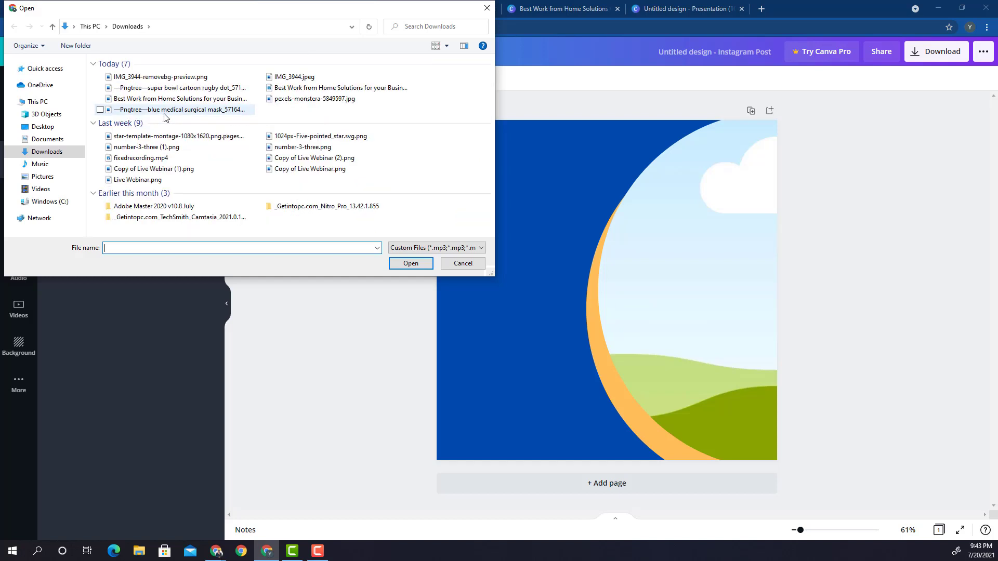
{"action": "scroll", "coordinate": [164, 116], "scroll_direction": "up", "scroll_amount": 1, "text": "ctrl"}
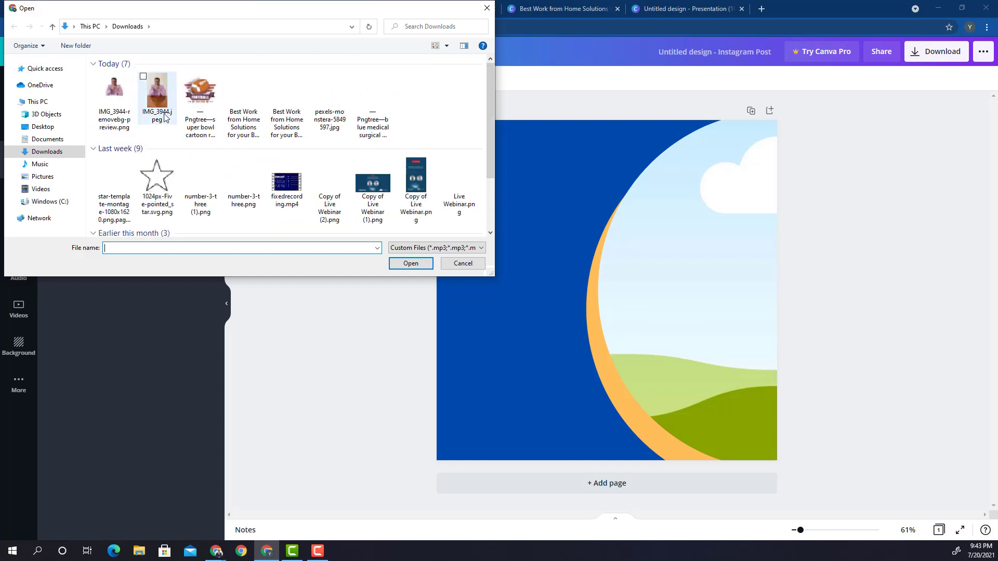
{"action": "left_click", "coordinate": [213, 100]}
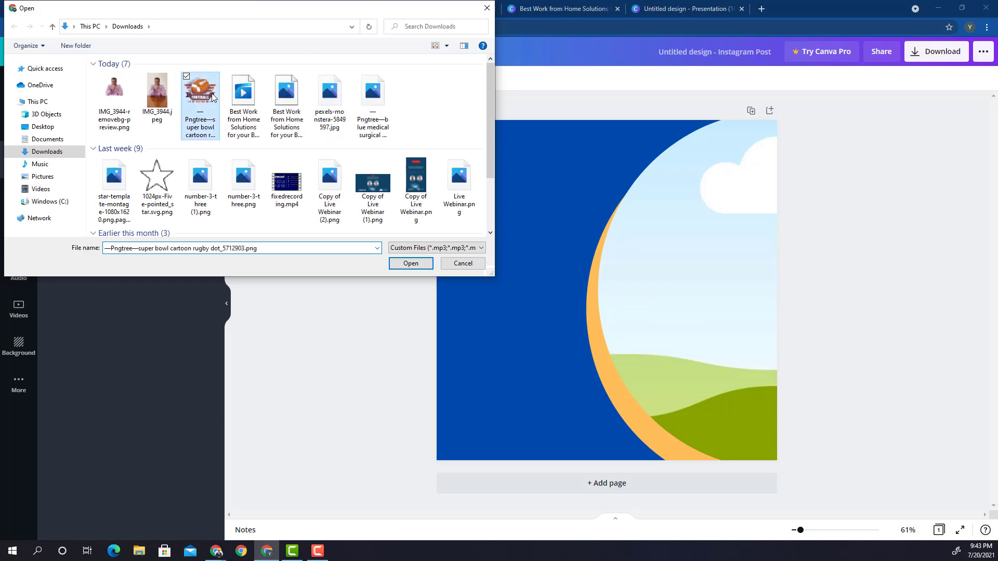
{"action": "left_click", "coordinate": [406, 264]}
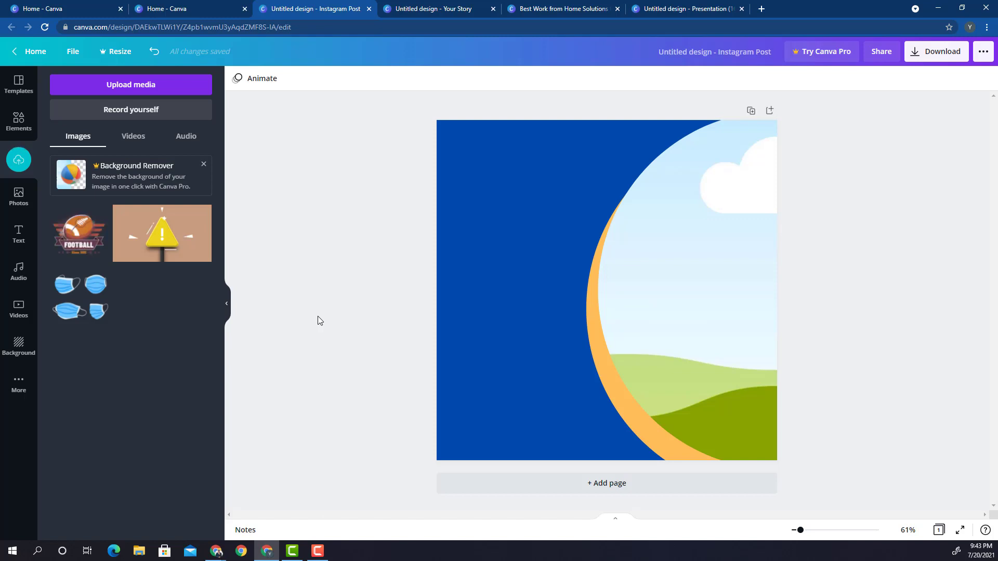
{"action": "left_click_drag", "start_coordinate": [89, 240], "coordinate": [530, 276]}
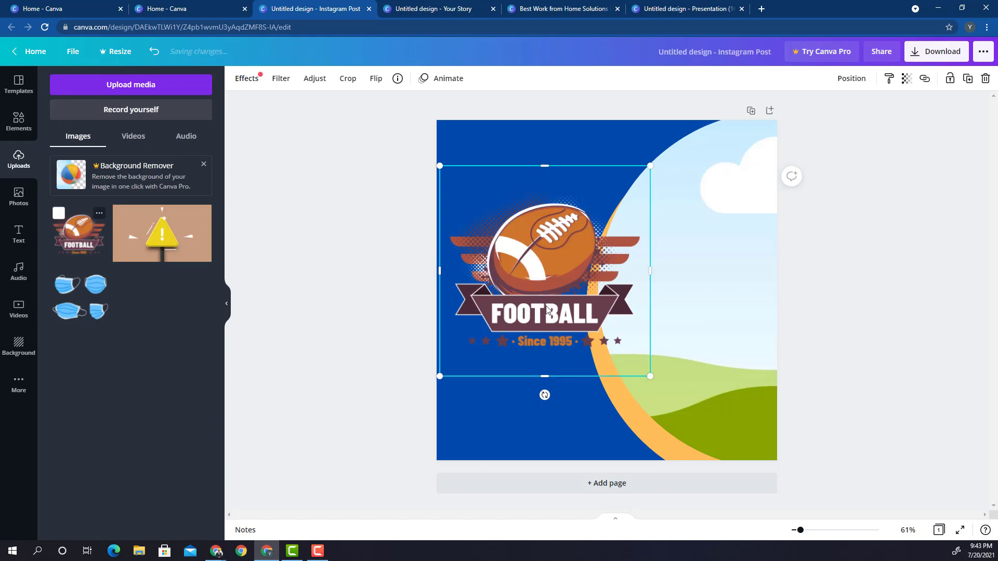
Step: Shrink the football logo to a small badge and place it in the page's upper-left corner
{"action": "left_click_drag", "start_coordinate": [646, 373], "coordinate": [468, 152]}
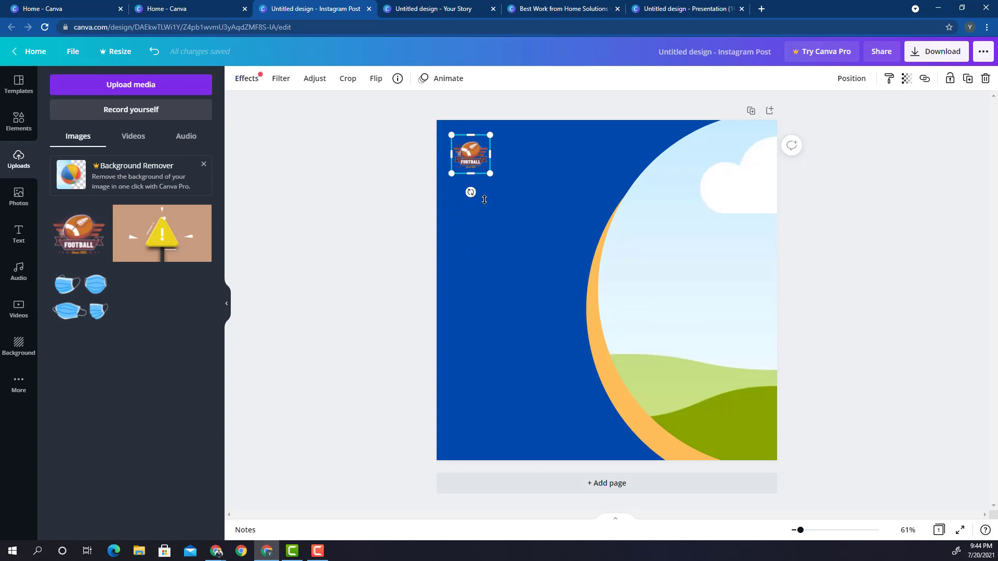
{"action": "mouse_move", "coordinate": [465, 159]}
{"action": "left_mouse_down"}
{"action": "mouse_move", "coordinate": [488, 210]}
{"action": "mouse_move", "coordinate": [485, 176]}
{"action": "mouse_move", "coordinate": [474, 199]}
{"action": "mouse_move", "coordinate": [468, 161]}
{"action": "left_mouse_up"}
{"action": "left_click", "coordinate": [377, 161]}
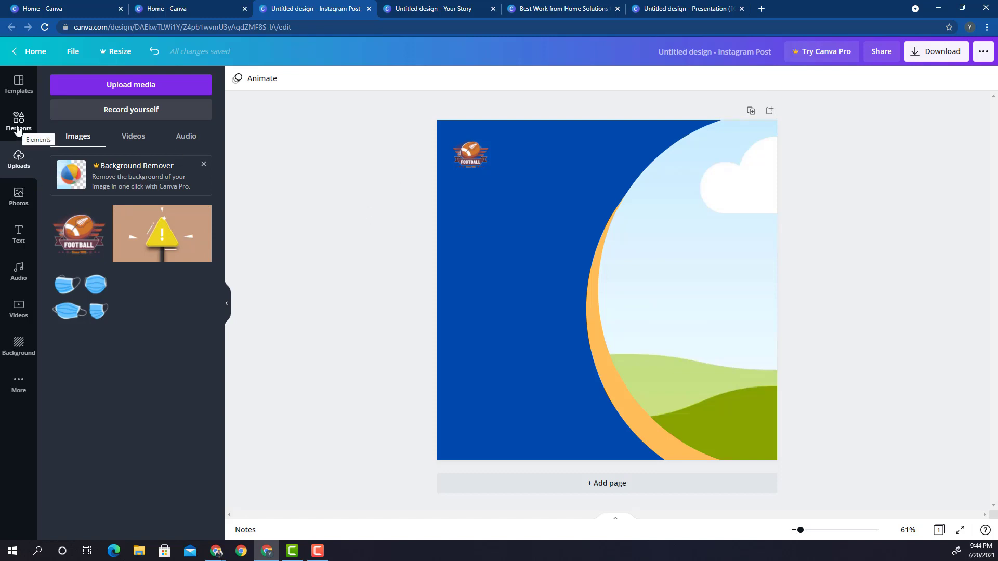
Step: Add a heading to the page reading "Rugby Training Course"
{"action": "left_click", "coordinate": [20, 239]}
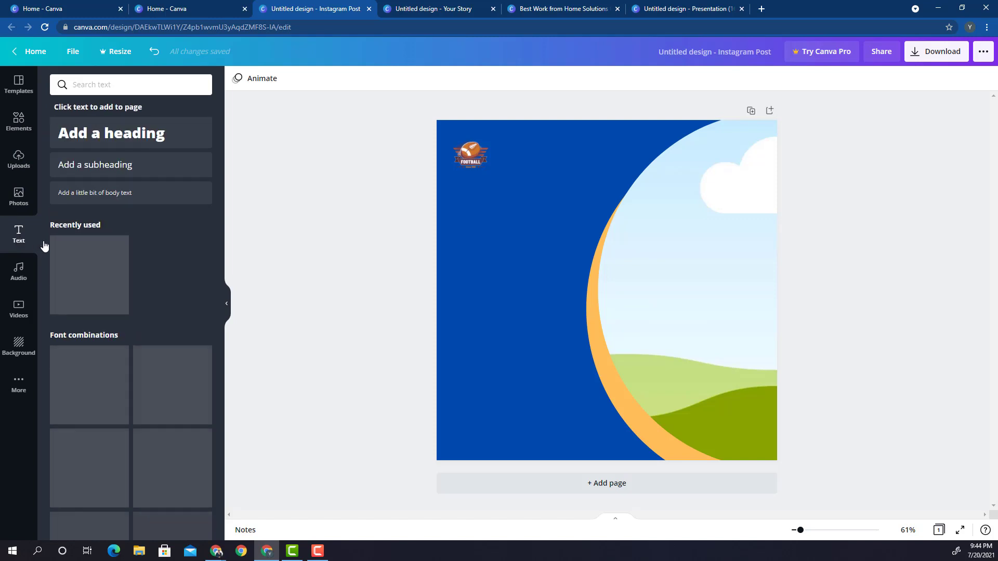
{"action": "left_click", "coordinate": [126, 135]}
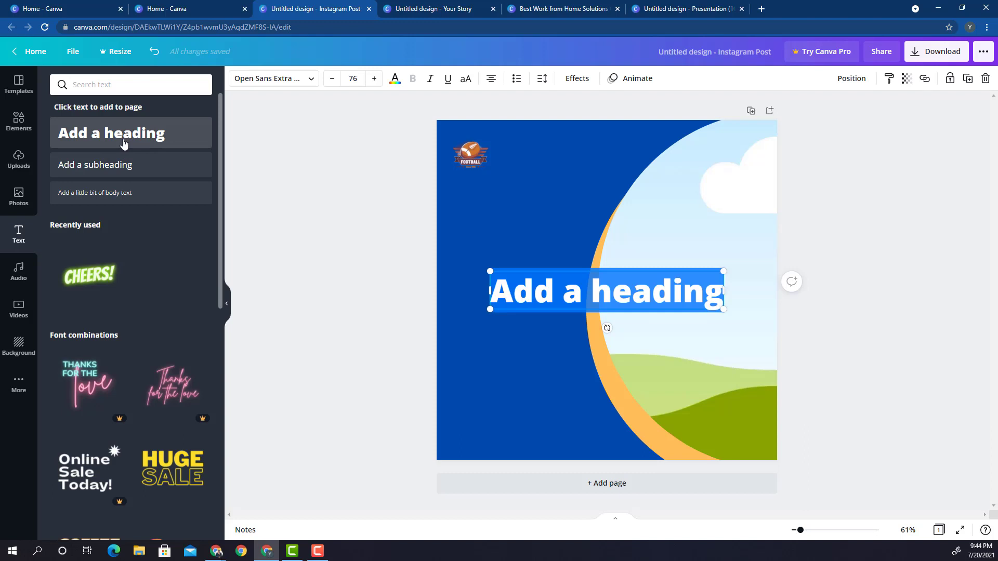
{"action": "type", "text": "Rugy"}
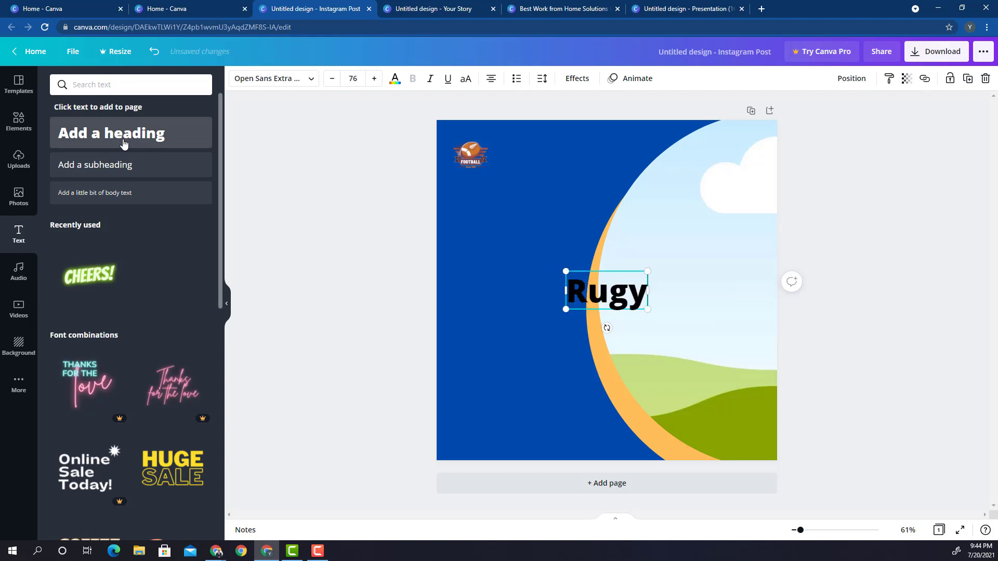
{"action": "type", "text": " Tra"}
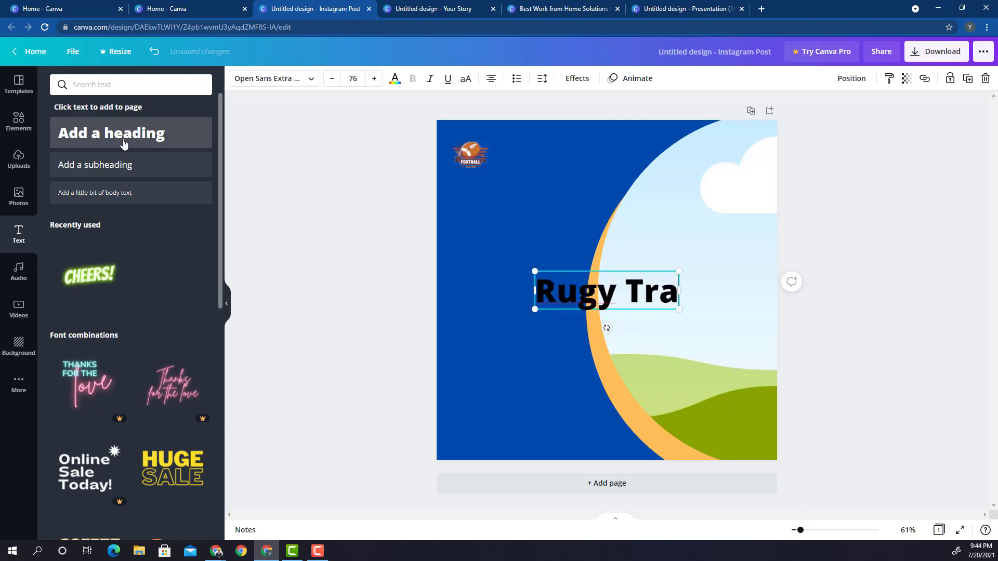
{"action": "type", "text": "ining C"}
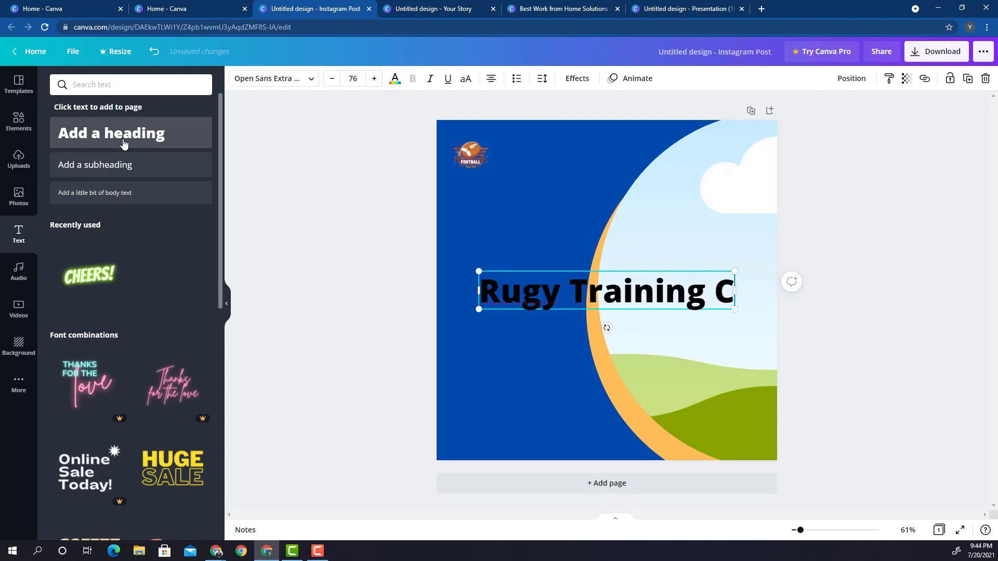
{"action": "type", "text": "ourse"}
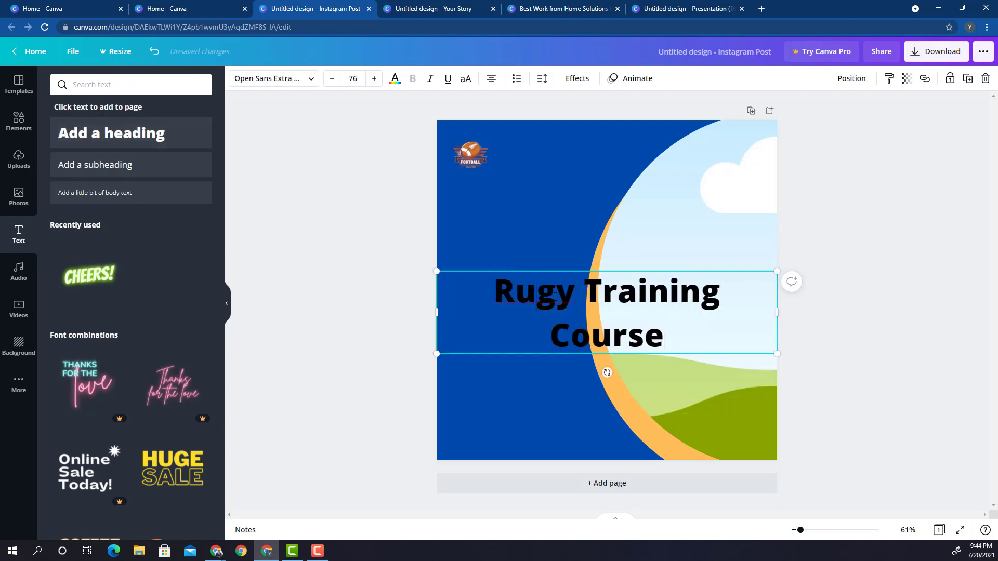
{"action": "left_click", "coordinate": [555, 296]}
{"action": "type", "text": "b"}
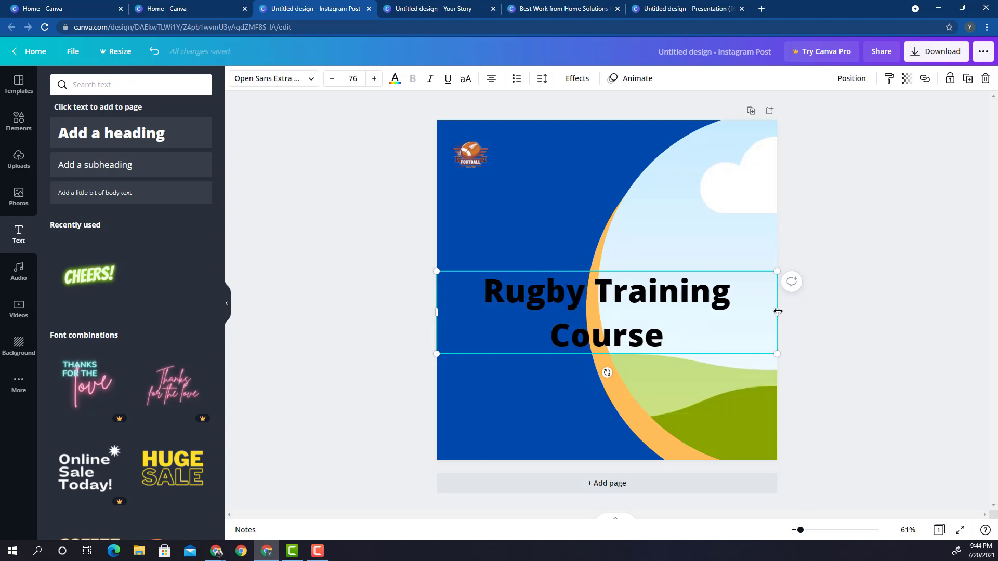
Step: Narrow the heading's text box to about 475 wide so it wraps onto three lines, and move it just below the logo
{"action": "left_click_drag", "start_coordinate": [689, 318], "coordinate": [586, 318]}
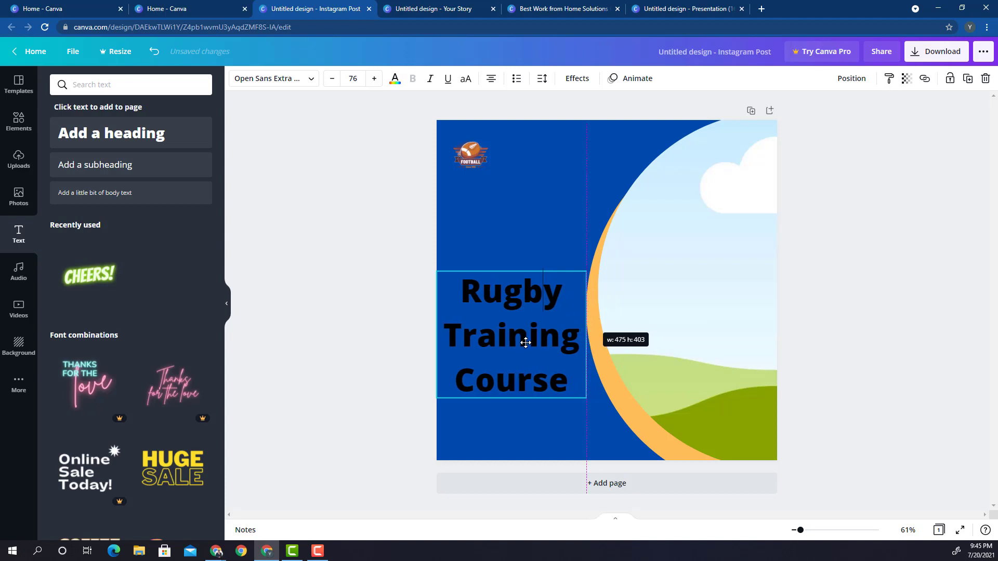
{"action": "left_click", "coordinate": [451, 415]}
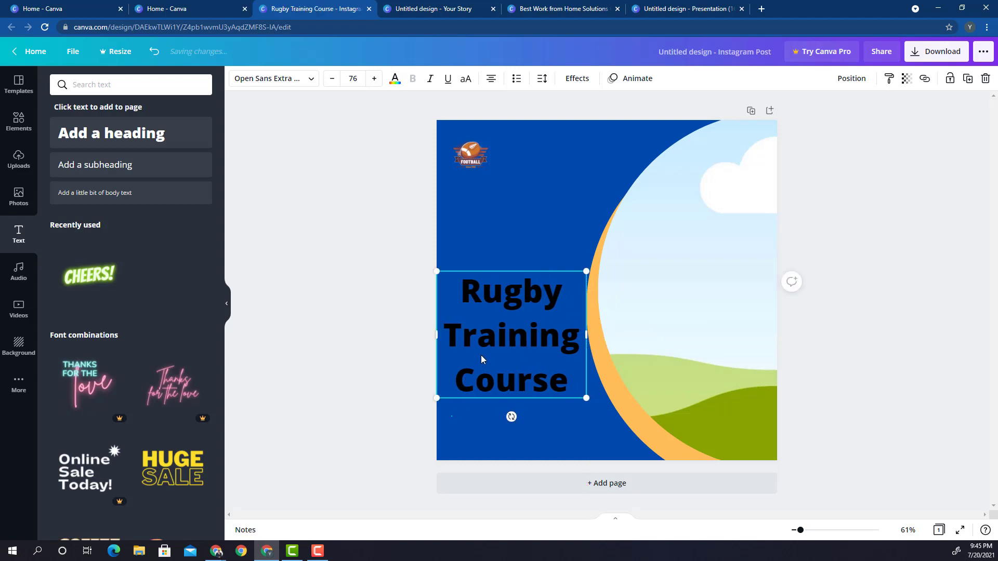
{"action": "left_click_drag", "start_coordinate": [499, 296], "coordinate": [503, 265]}
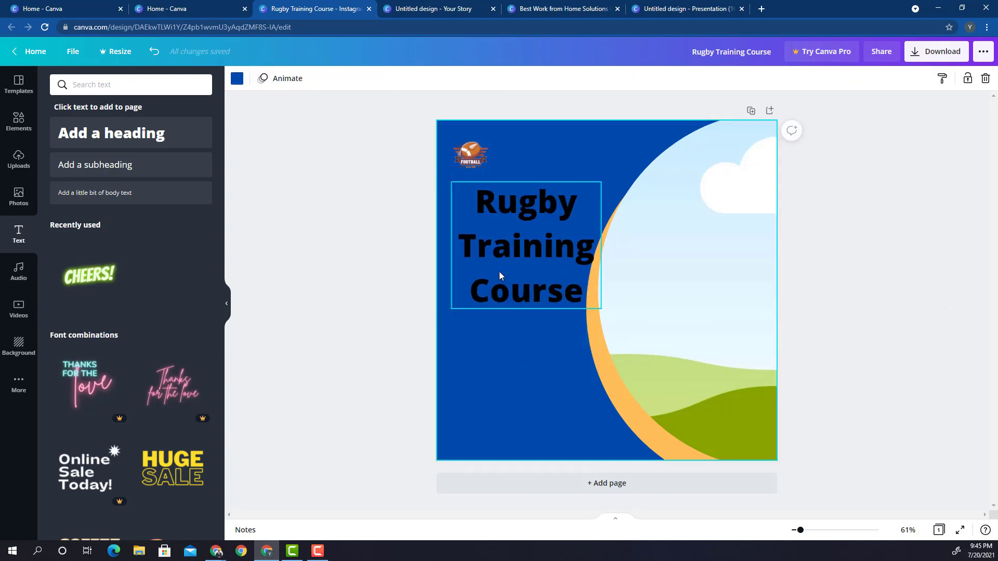
{"action": "left_click", "coordinate": [499, 272]}
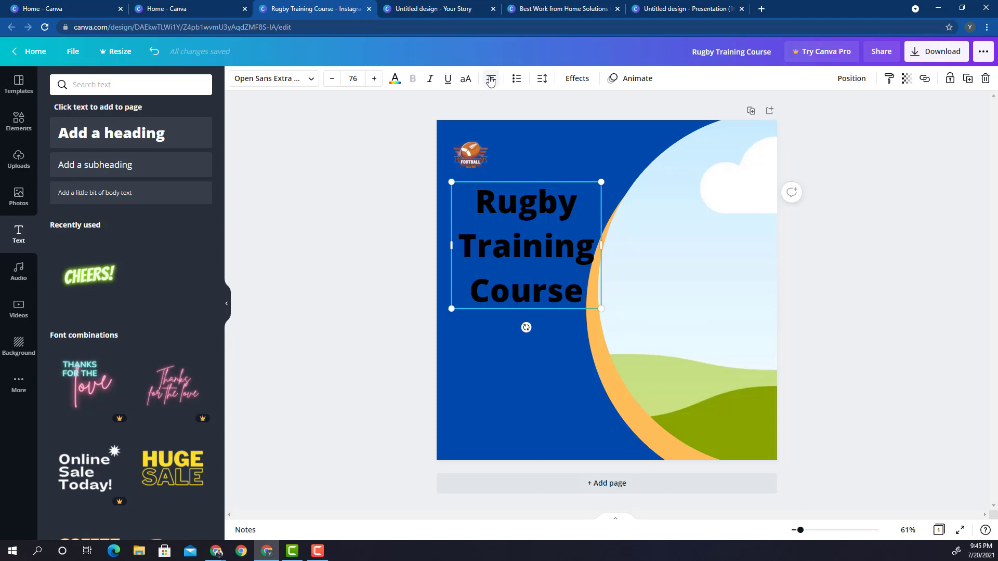
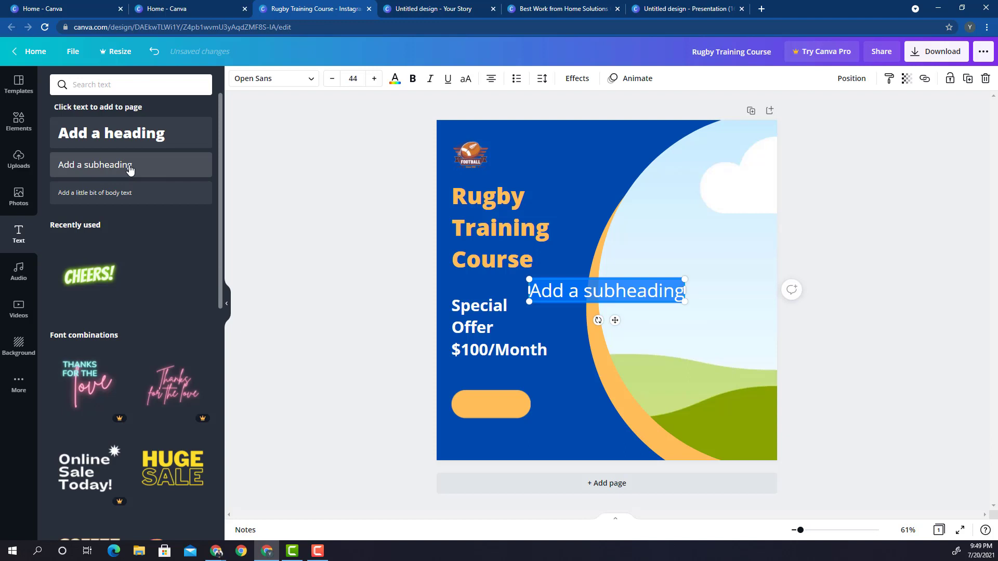
Step: Replace the new subheading's text with "Call Us", make it bold and center it on the orange rounded button shape
{"action": "type", "text": "C"}
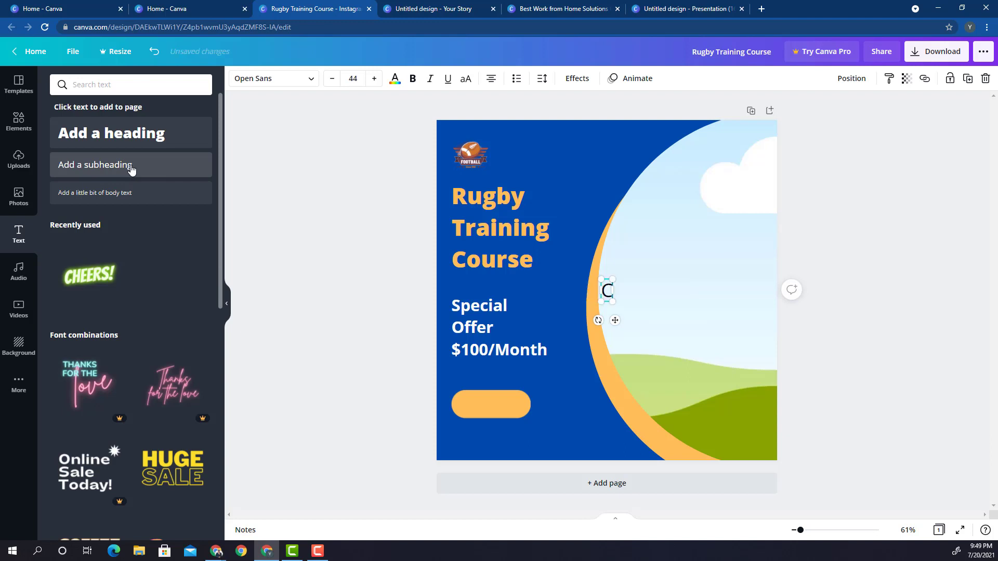
{"action": "type", "text": "all Us"}
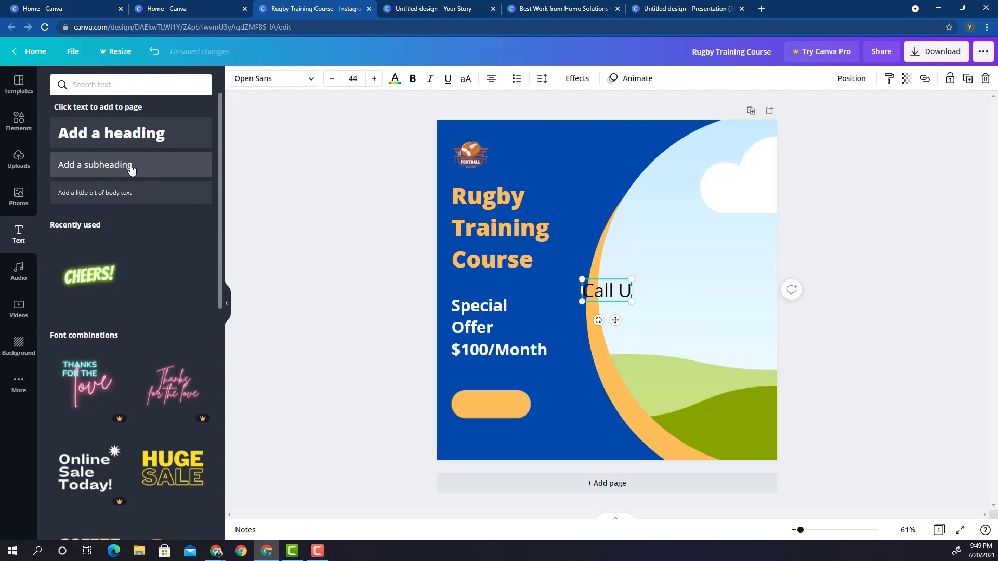
{"action": "key", "text": "ctrl+a"}
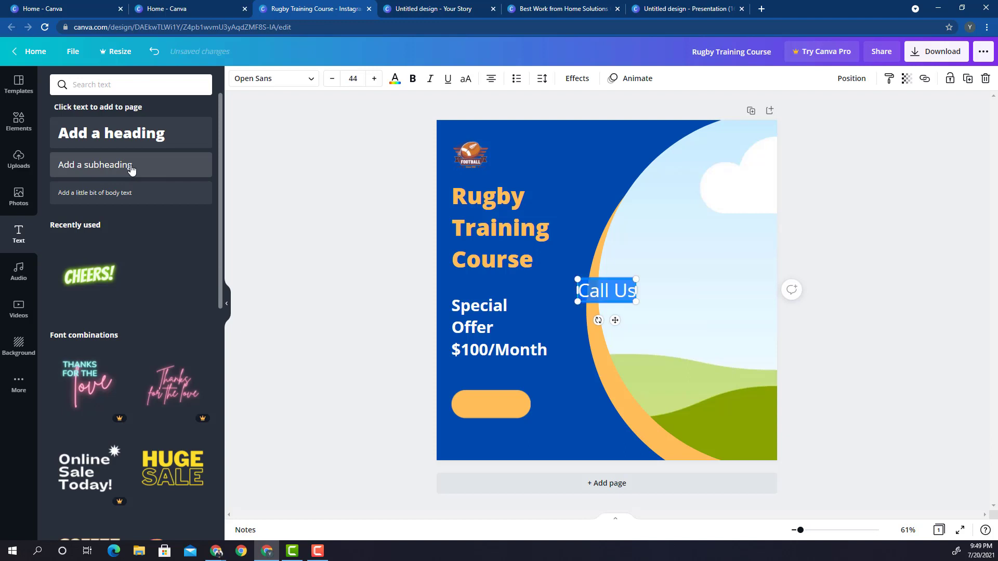
{"action": "left_click", "coordinate": [413, 79]}
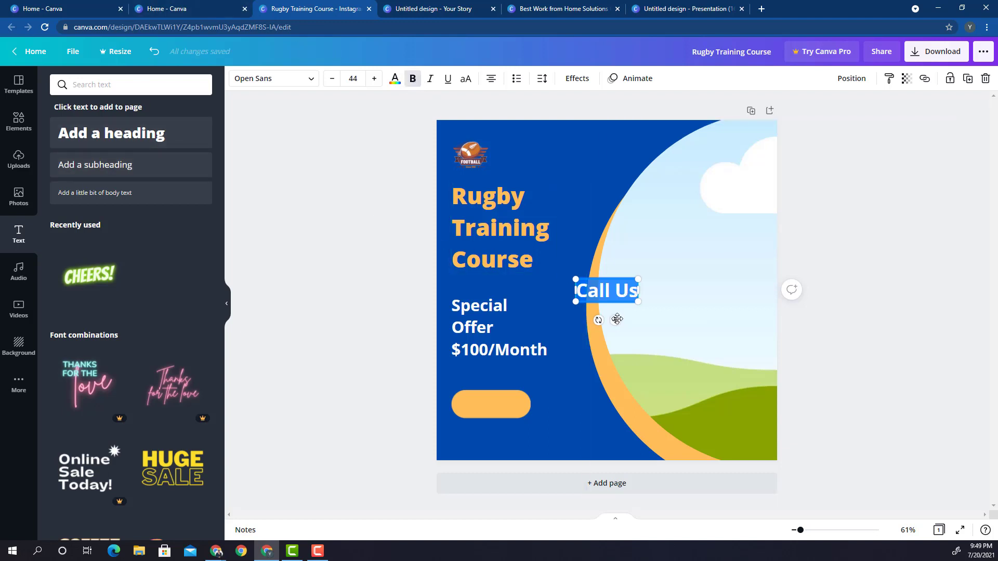
{"action": "left_click_drag", "start_coordinate": [617, 320], "coordinate": [502, 433]}
{"action": "left_click", "coordinate": [340, 392]}
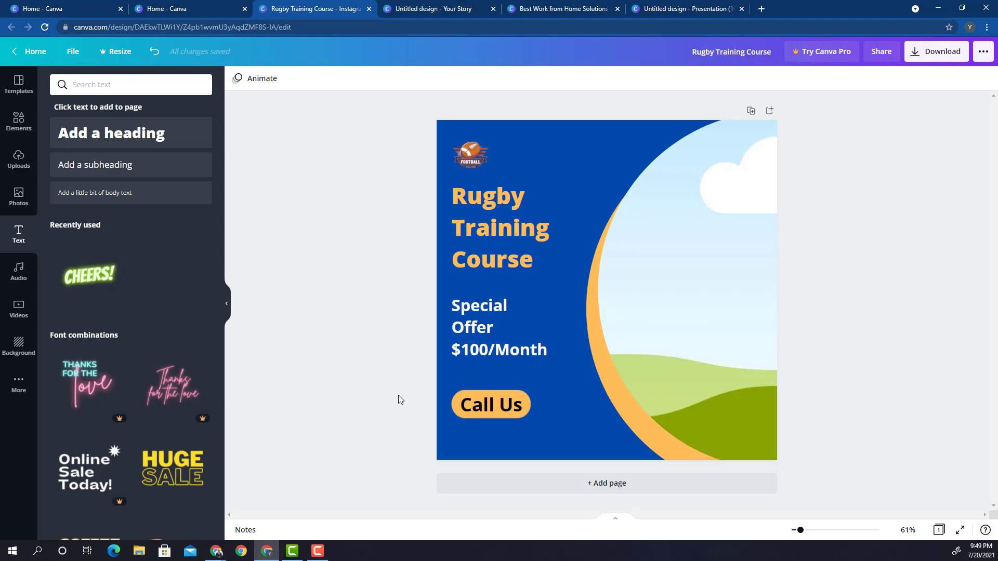
Step: Color the "Call Us" text the same blue as the page background, trying white for comparison
{"action": "left_click", "coordinate": [484, 407]}
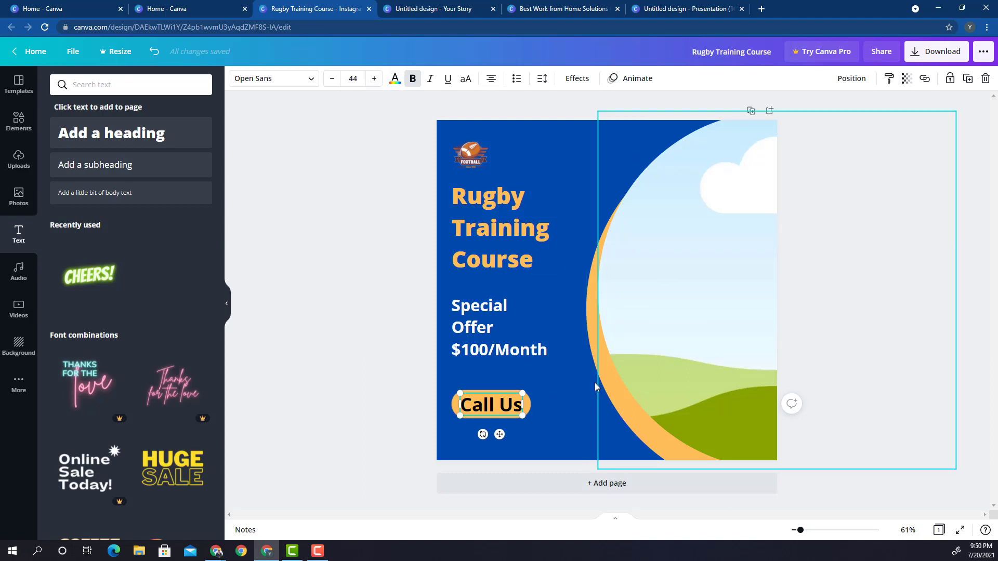
{"action": "left_click", "coordinate": [394, 78]}
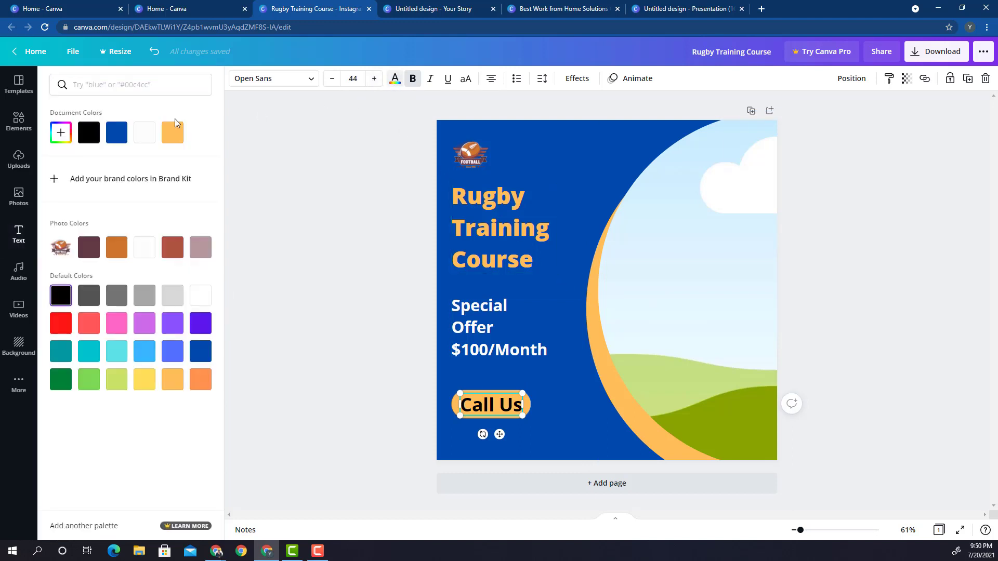
{"action": "left_click", "coordinate": [119, 134]}
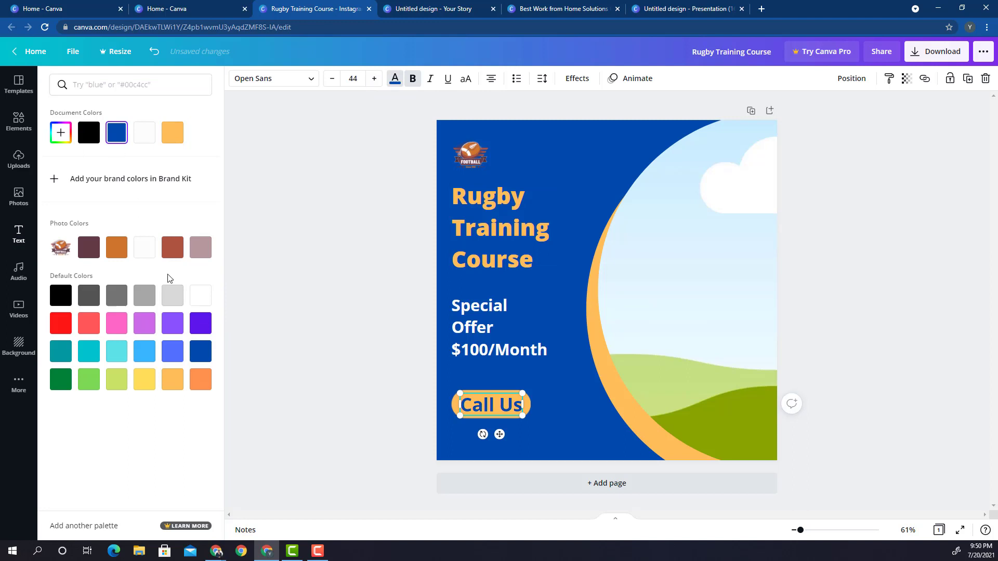
{"action": "left_click", "coordinate": [141, 134]}
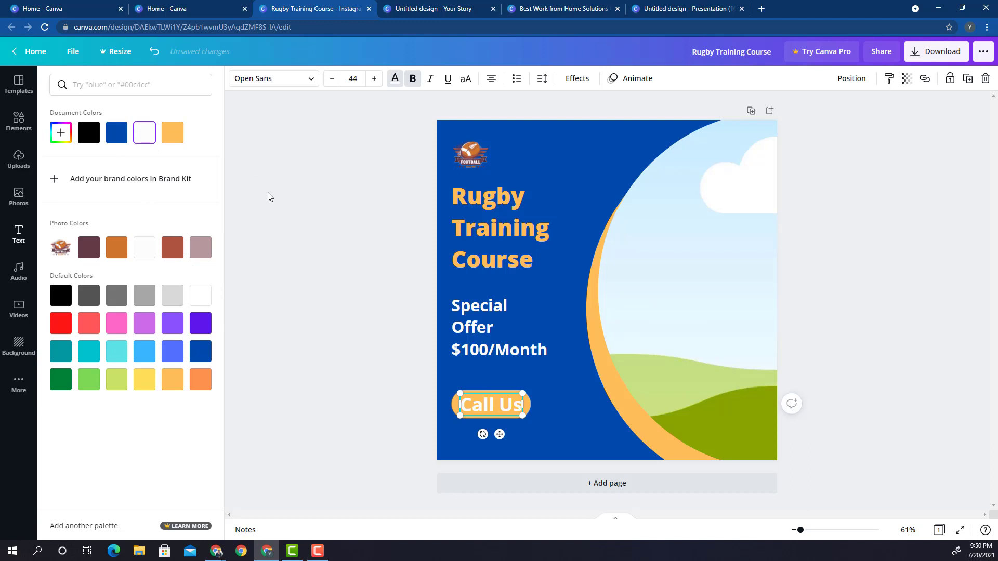
{"action": "left_click", "coordinate": [117, 135]}
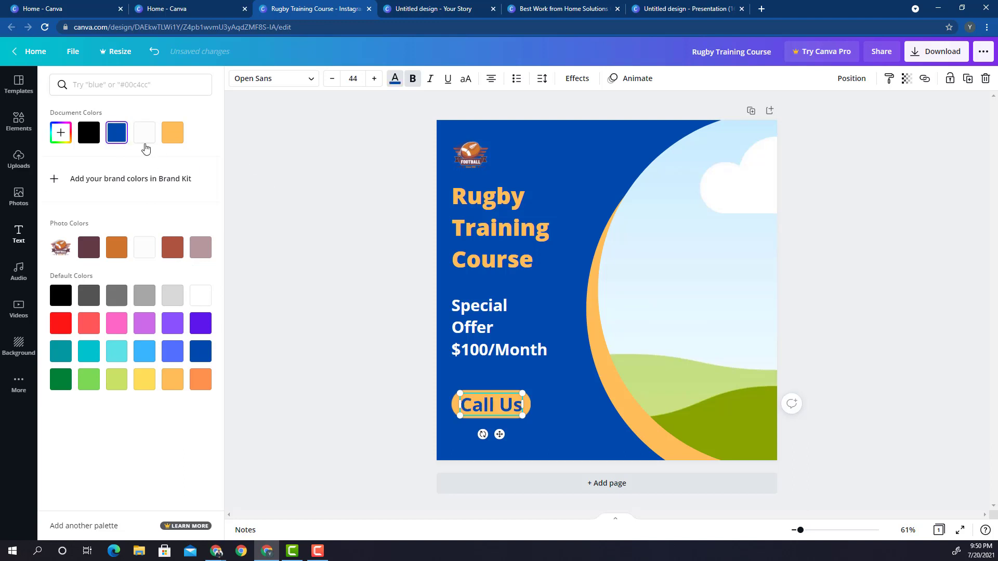
{"action": "left_click", "coordinate": [348, 234]}
{"action": "left_click", "coordinate": [349, 234]}
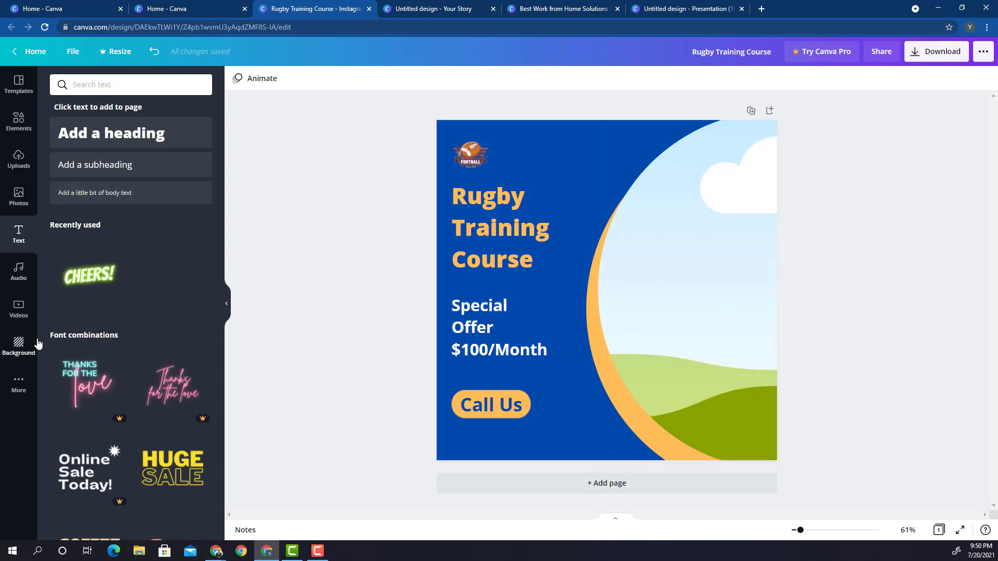
Step: Search the photos for "rugby" and fill the circular frame with the free photo of a lifted player reaching for the ball
{"action": "left_click", "coordinate": [17, 196]}
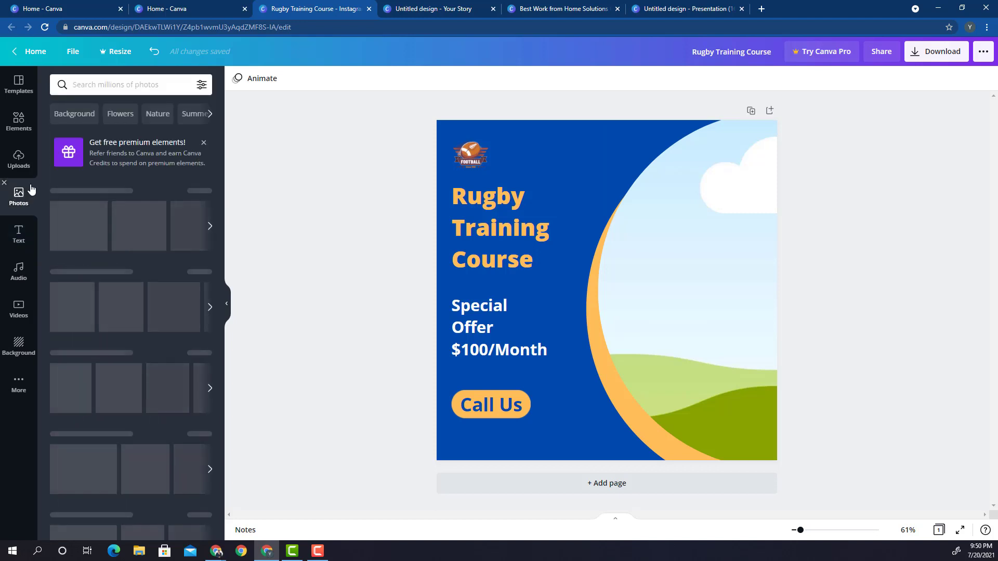
{"action": "left_click", "coordinate": [142, 80]}
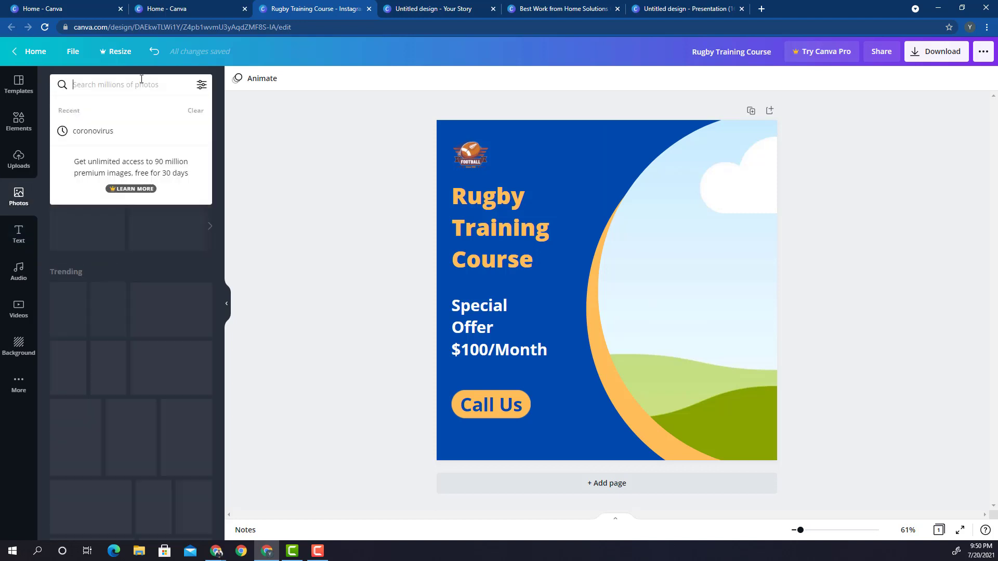
{"action": "type", "text": "rugby"}
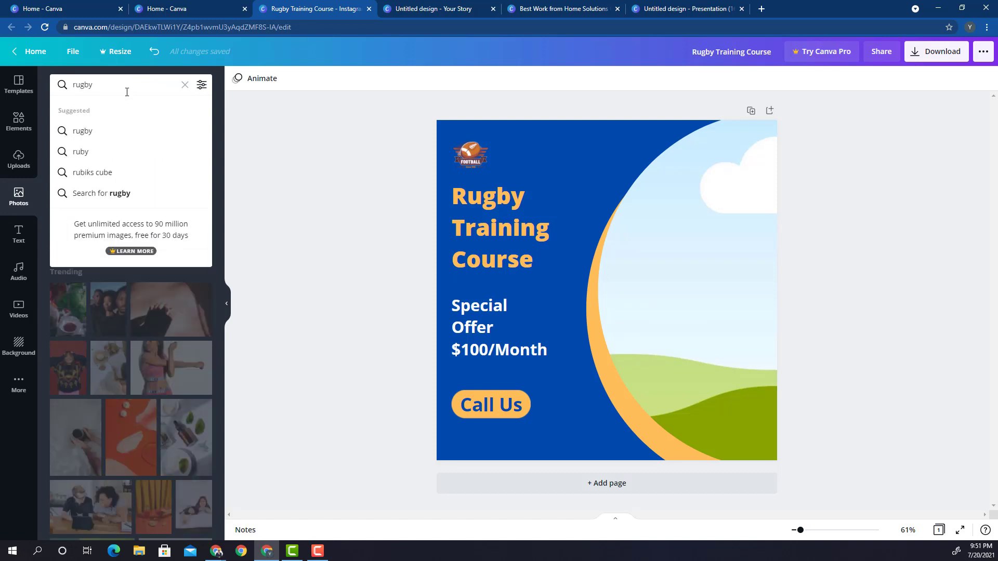
{"action": "key", "text": "Return"}
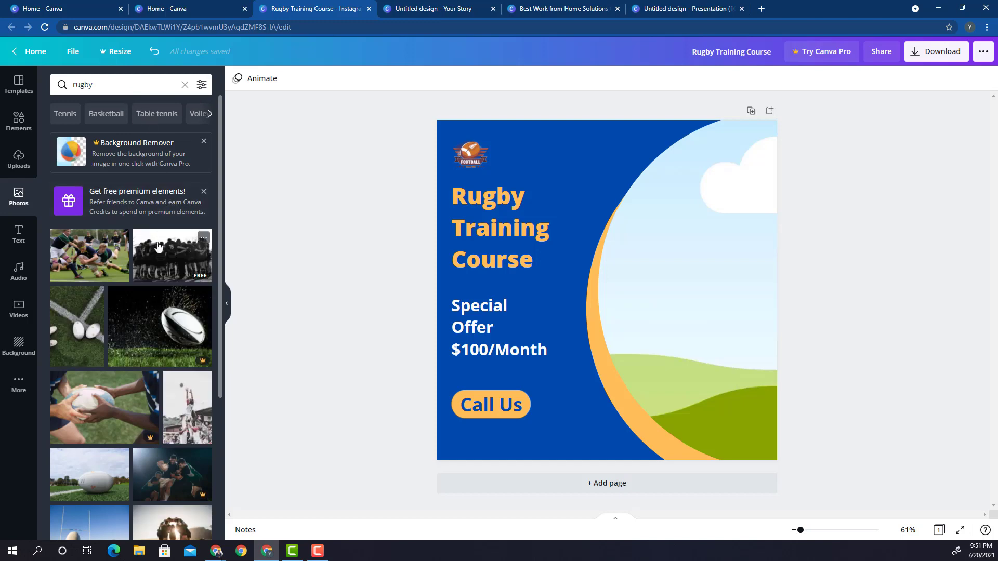
{"action": "scroll", "coordinate": [151, 300], "scroll_direction": "down", "scroll_amount": 1}
{"action": "scroll", "coordinate": [150, 300], "scroll_direction": "down", "scroll_amount": 5}
{"action": "scroll", "coordinate": [151, 291], "scroll_direction": "down", "scroll_amount": 2}
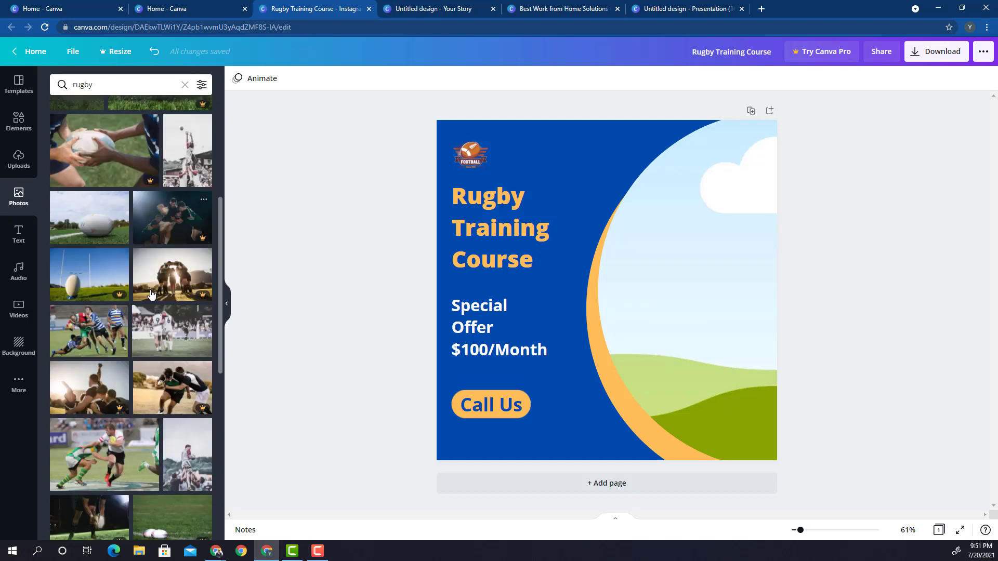
{"action": "scroll", "coordinate": [151, 291], "scroll_direction": "down", "scroll_amount": 3}
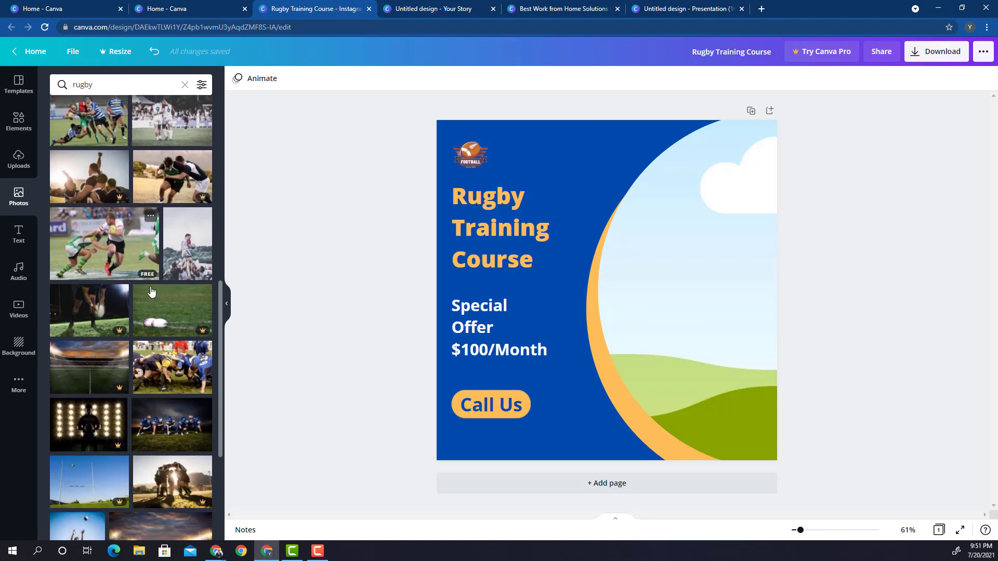
{"action": "scroll", "coordinate": [150, 291], "scroll_direction": "down", "scroll_amount": 4}
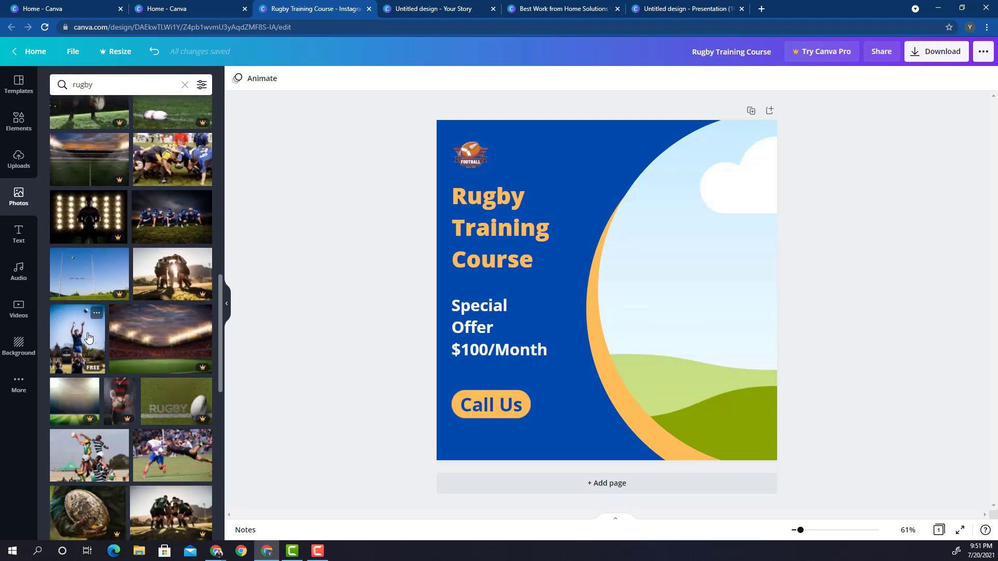
{"action": "left_click_drag", "start_coordinate": [88, 337], "coordinate": [648, 310]}
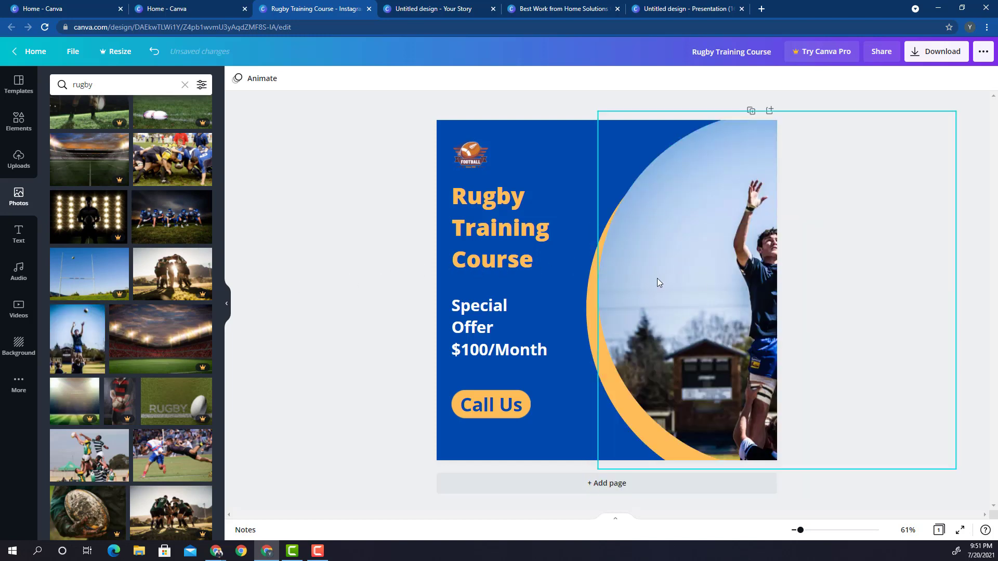
Step: Try to reposition the lifted player's photo inside the circular frame by shifting it down to its upper limit
{"action": "double_click", "coordinate": [694, 276]}
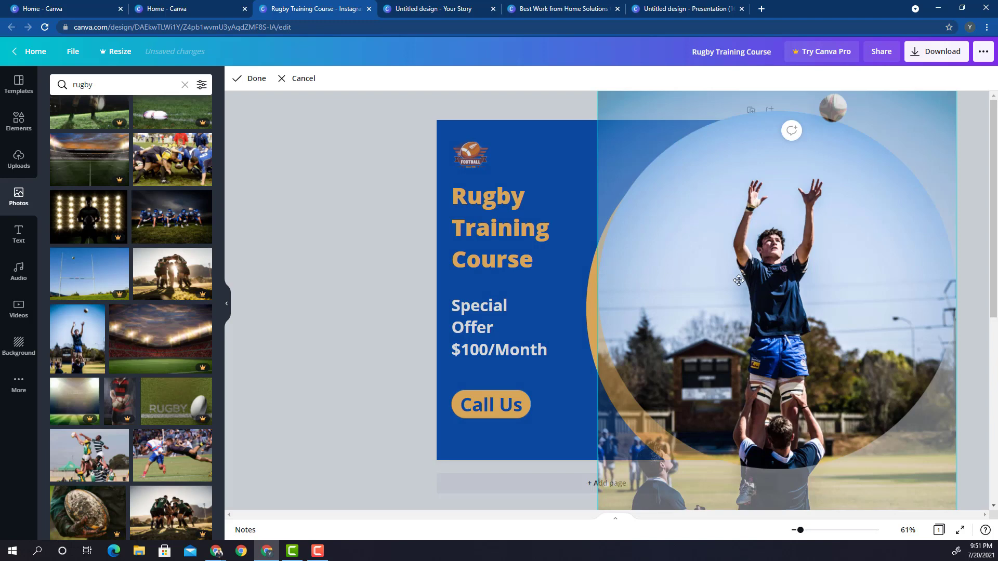
{"action": "left_click_drag", "start_coordinate": [675, 279], "coordinate": [620, 282]}
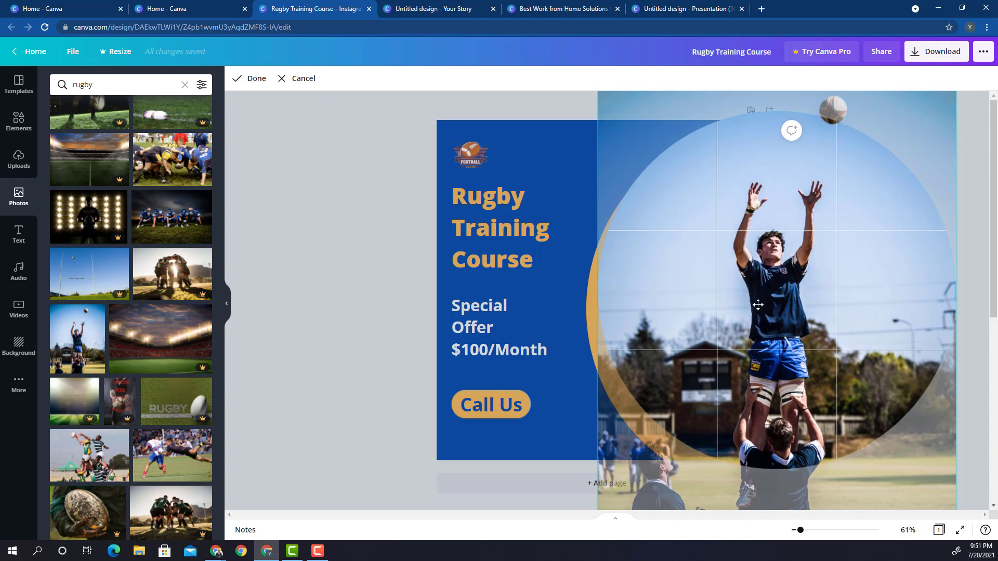
{"action": "left_click_drag", "start_coordinate": [758, 304], "coordinate": [766, 382]}
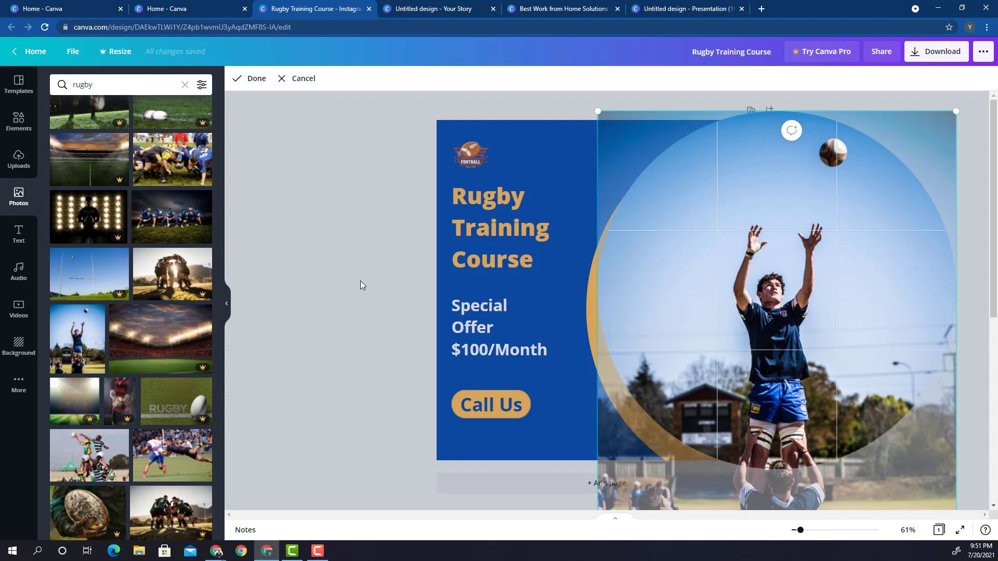
{"action": "left_click", "coordinate": [360, 281]}
Step: Replace the circular frame's photo with the free rugby photo of a player in a red shirt running with the ball
{"action": "left_click", "coordinate": [670, 280]}
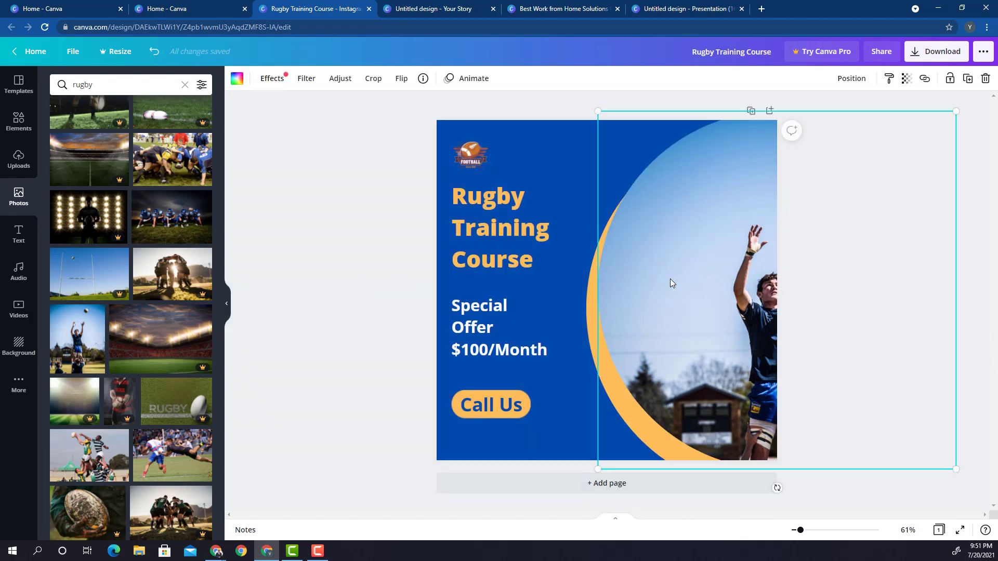
{"action": "key", "text": "Delete"}
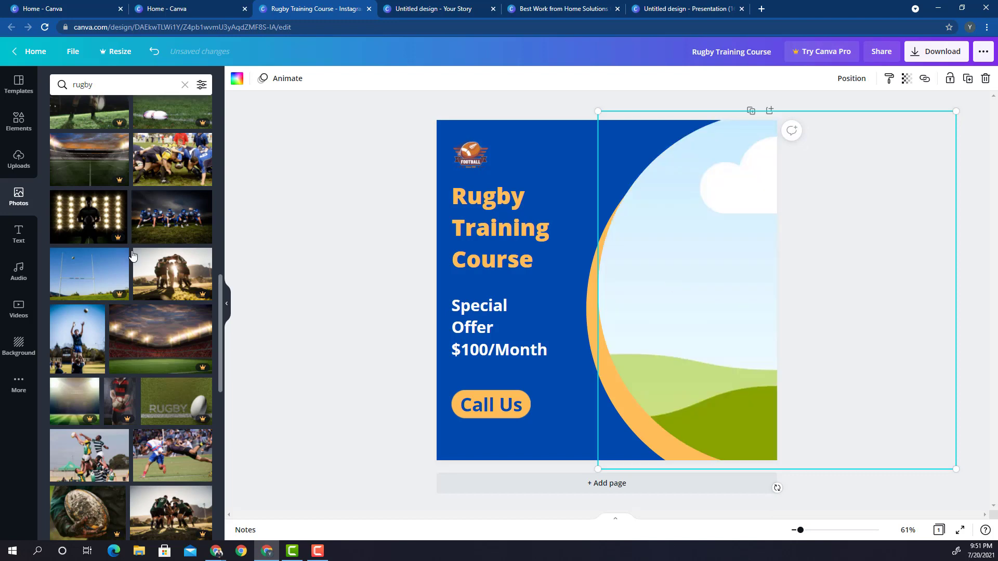
{"action": "scroll", "coordinate": [133, 255], "scroll_direction": "down", "scroll_amount": 3}
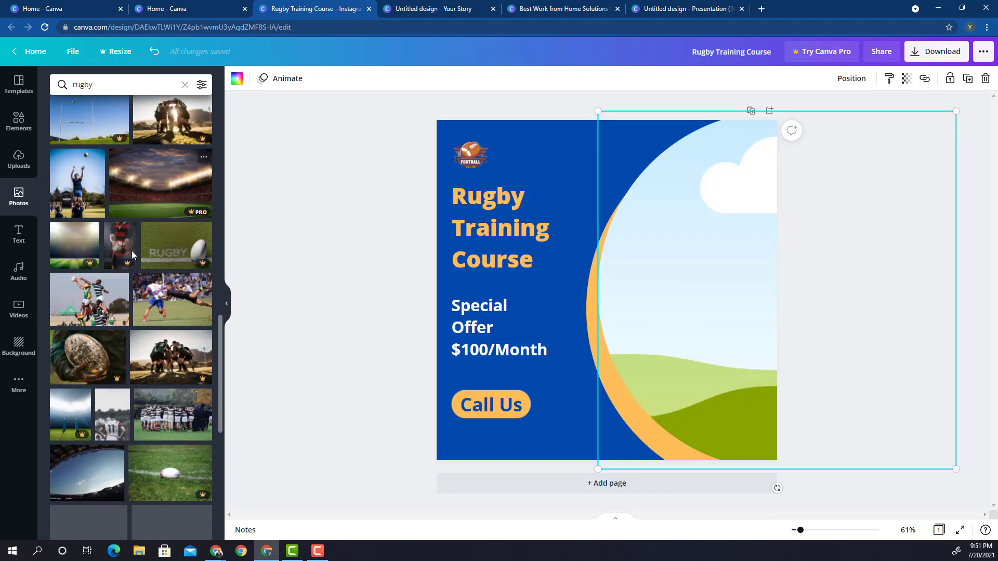
{"action": "scroll", "coordinate": [132, 251], "scroll_direction": "down", "scroll_amount": 2}
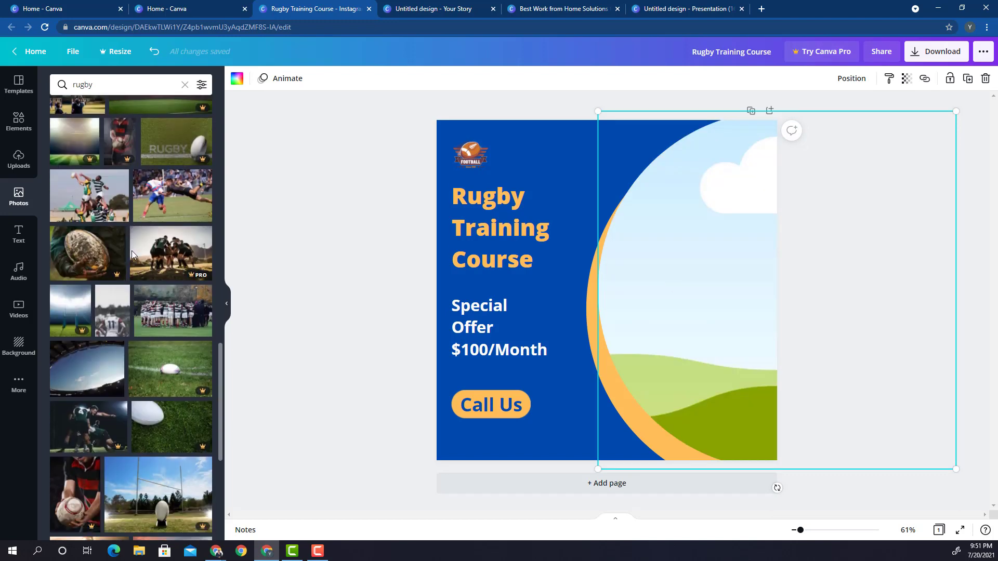
{"action": "scroll", "coordinate": [132, 251], "scroll_direction": "down", "scroll_amount": 4}
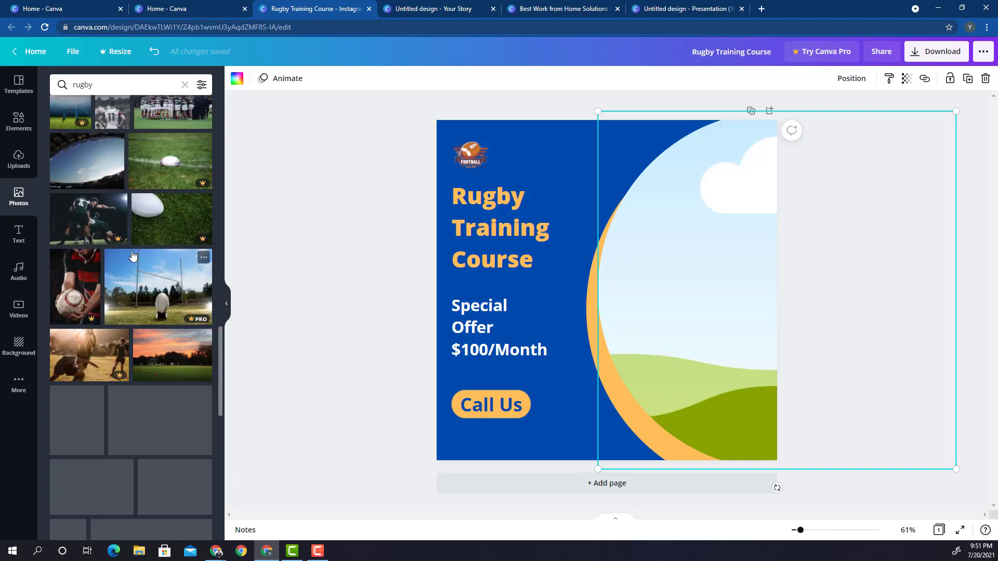
{"action": "scroll", "coordinate": [132, 255], "scroll_direction": "down", "scroll_amount": 1}
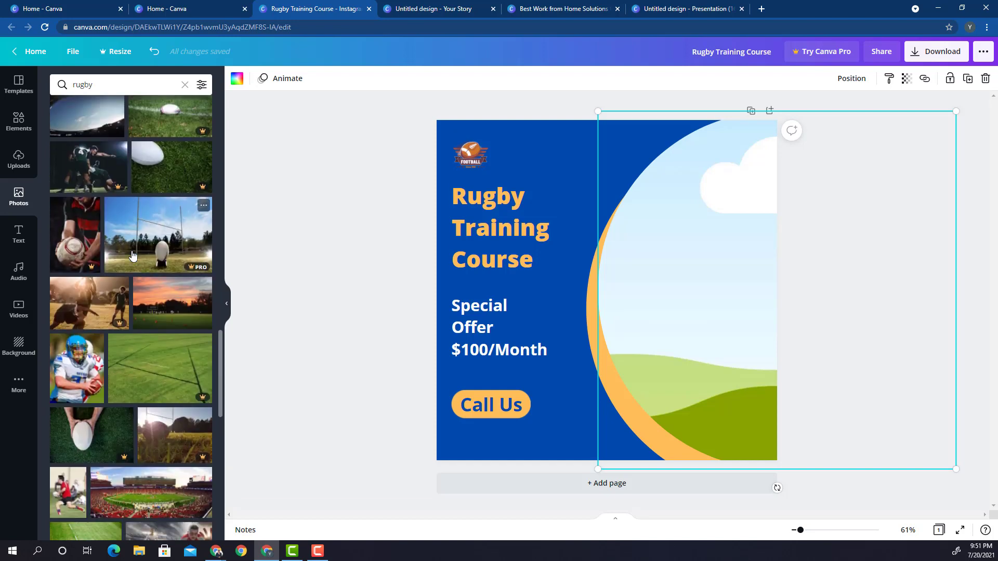
{"action": "scroll", "coordinate": [132, 254], "scroll_direction": "down", "scroll_amount": 2}
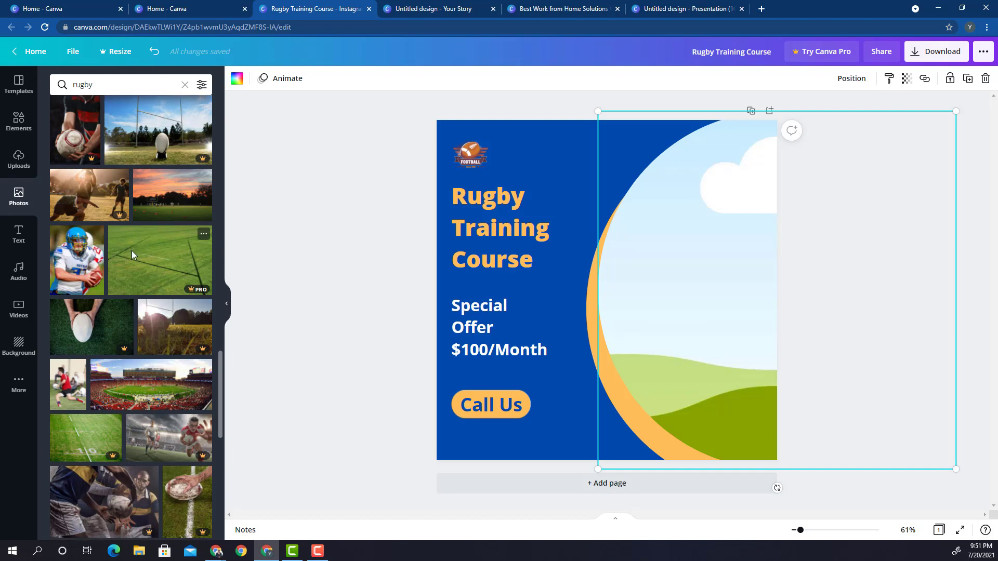
{"action": "scroll", "coordinate": [132, 255], "scroll_direction": "down", "scroll_amount": 1}
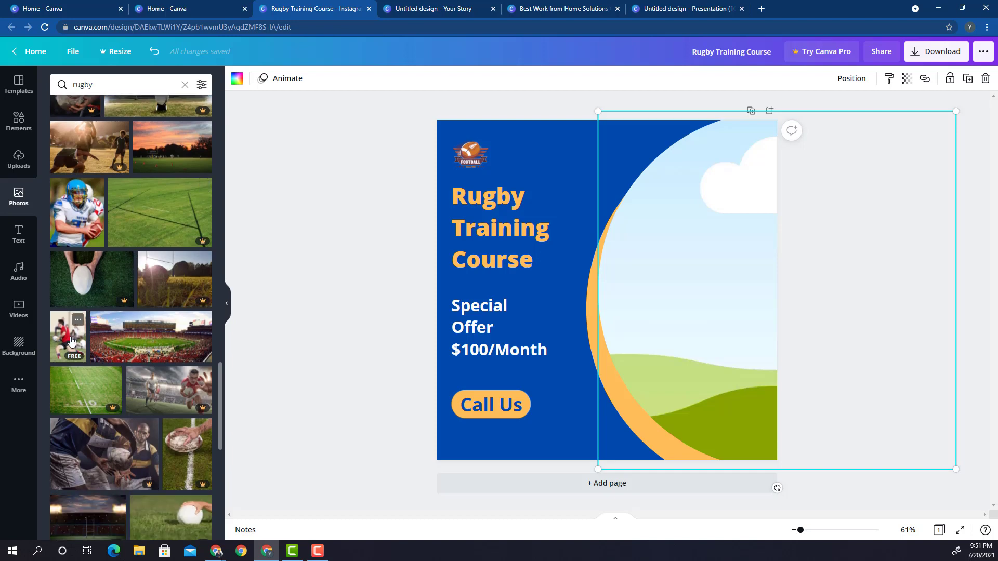
{"action": "left_click_drag", "start_coordinate": [71, 340], "coordinate": [606, 385]}
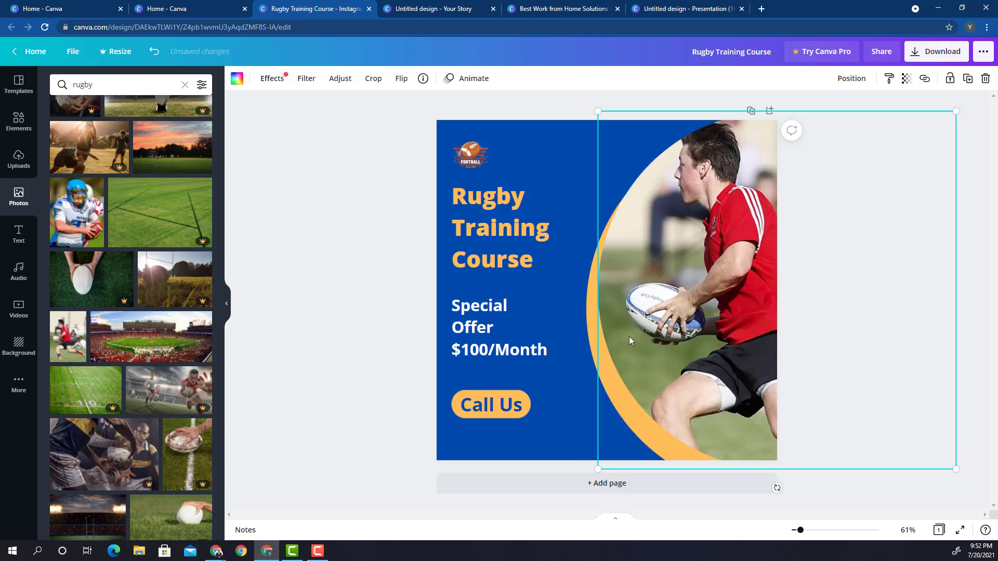
Step: Shift the running player's photo slightly down inside the circular frame so his whole head fits within the crop
{"action": "double_click", "coordinate": [701, 222]}
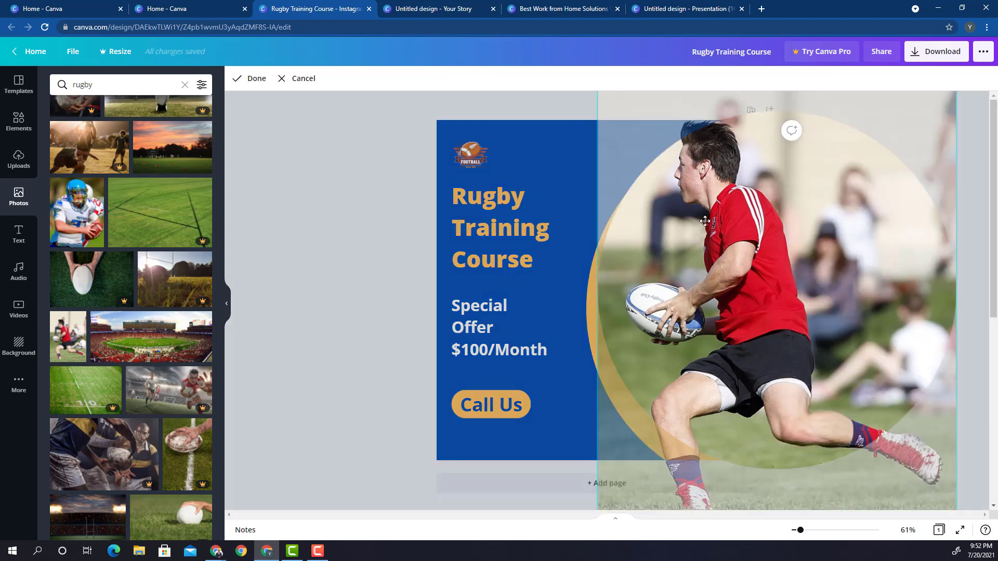
{"action": "left_click_drag", "start_coordinate": [706, 247], "coordinate": [706, 263]}
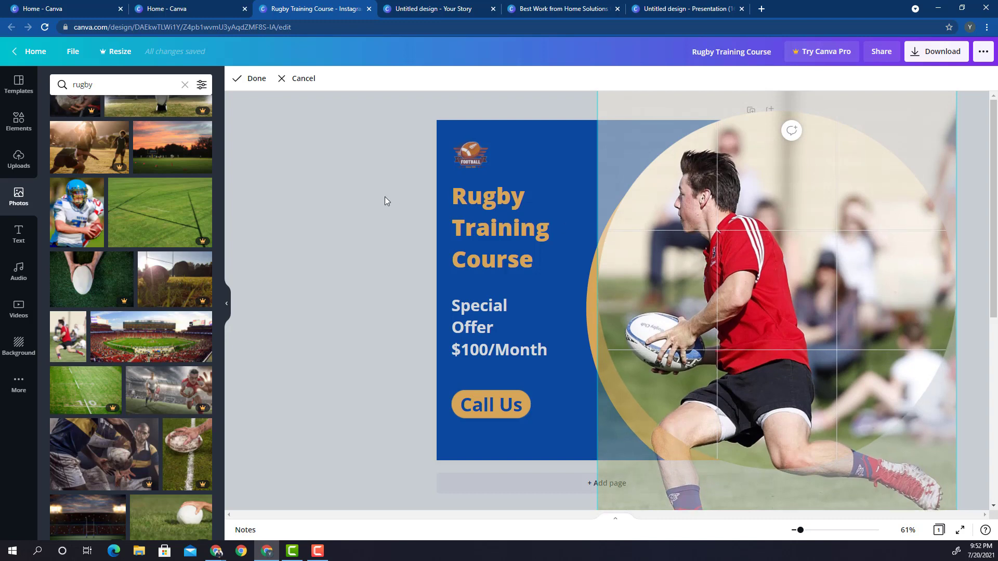
{"action": "left_click", "coordinate": [371, 196]}
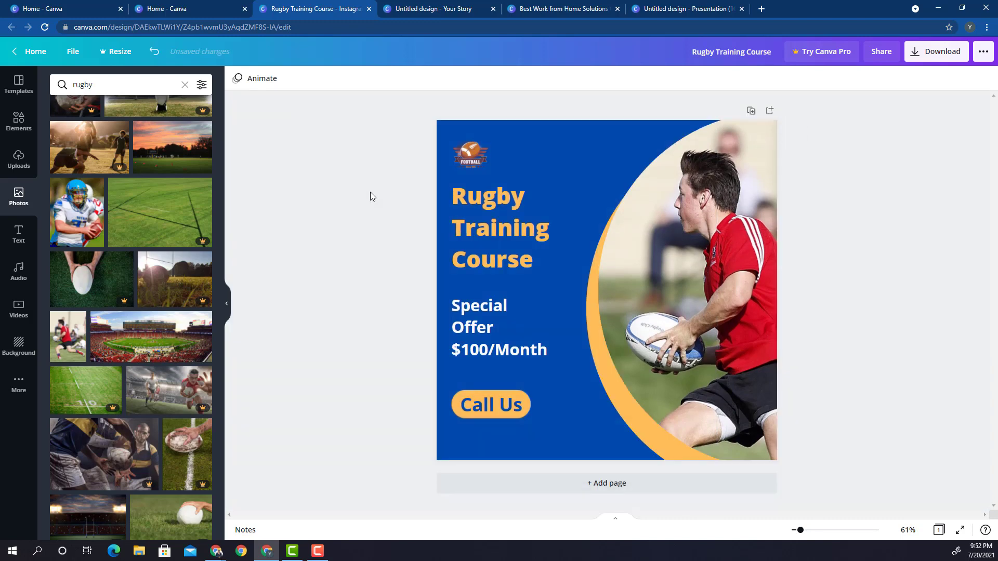